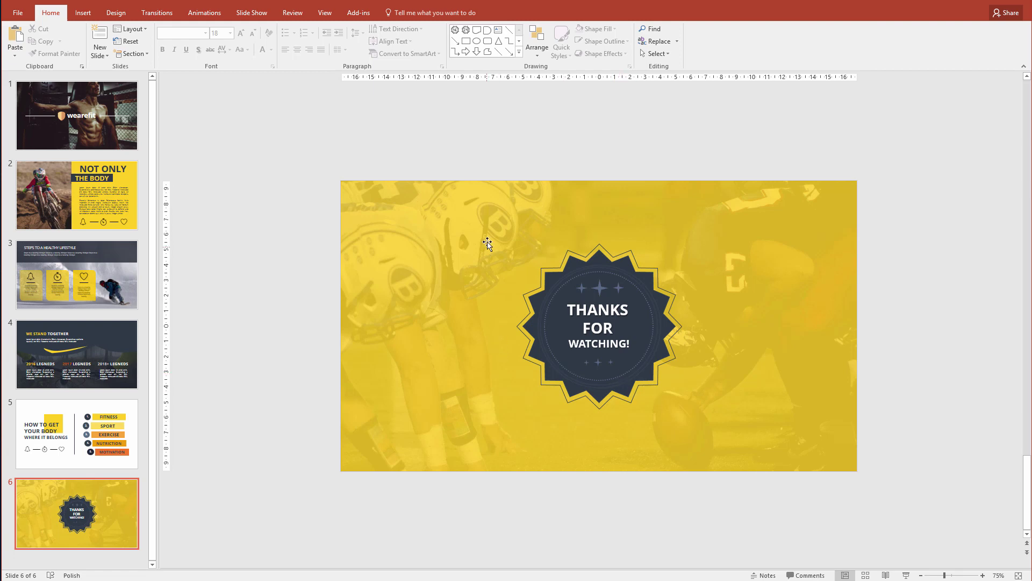
# Move the gold overlay and the dark star badge off slide 6 to clear it.
pyautogui.moveTo(484, 242); pyautogui.dragTo(373, 364)
pyautogui.click(635, 321)
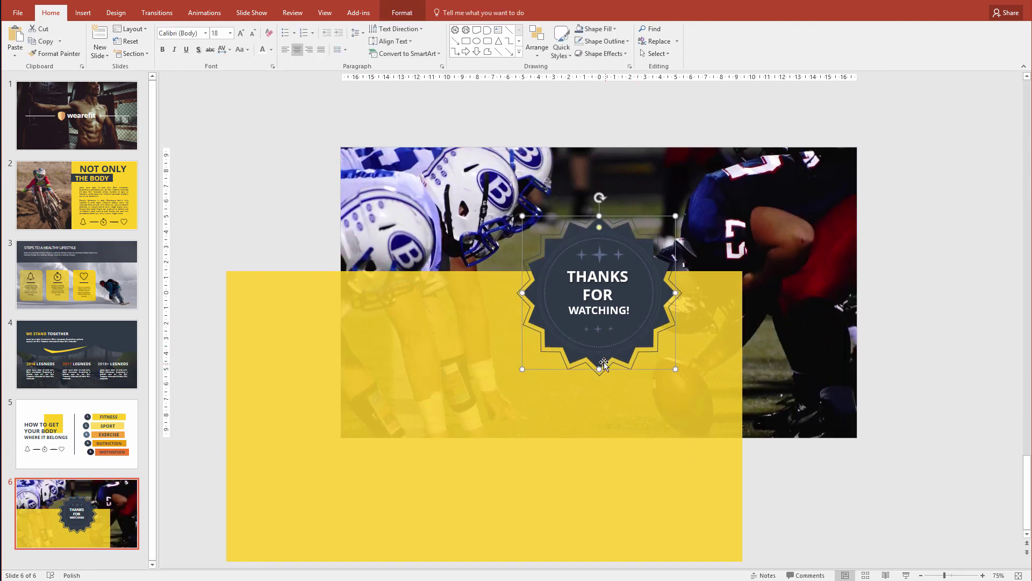
pyautogui.moveTo(643, 376); pyautogui.dragTo(866, 361)
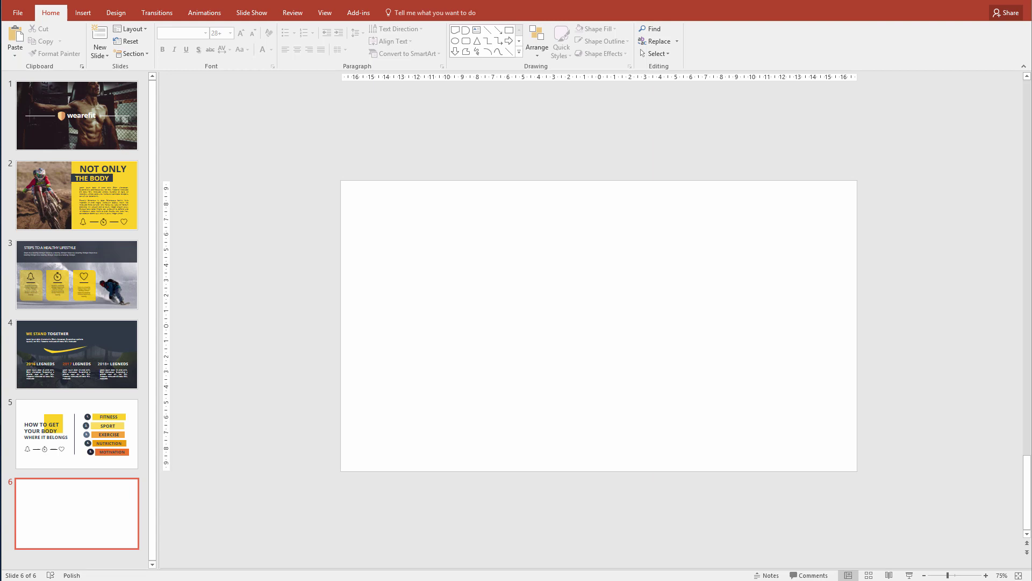
# Drag Football.jpg from the Photos & Icons folder onto the empty slide.
pyautogui.click(71, 548)
pyautogui.click(576, 435)
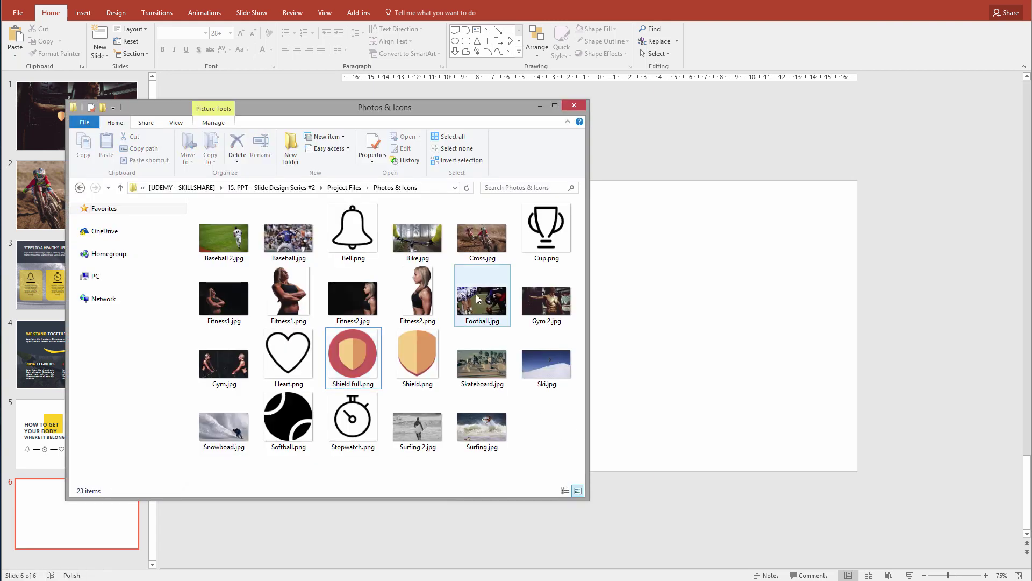
pyautogui.moveTo(475, 307); pyautogui.dragTo(709, 332)
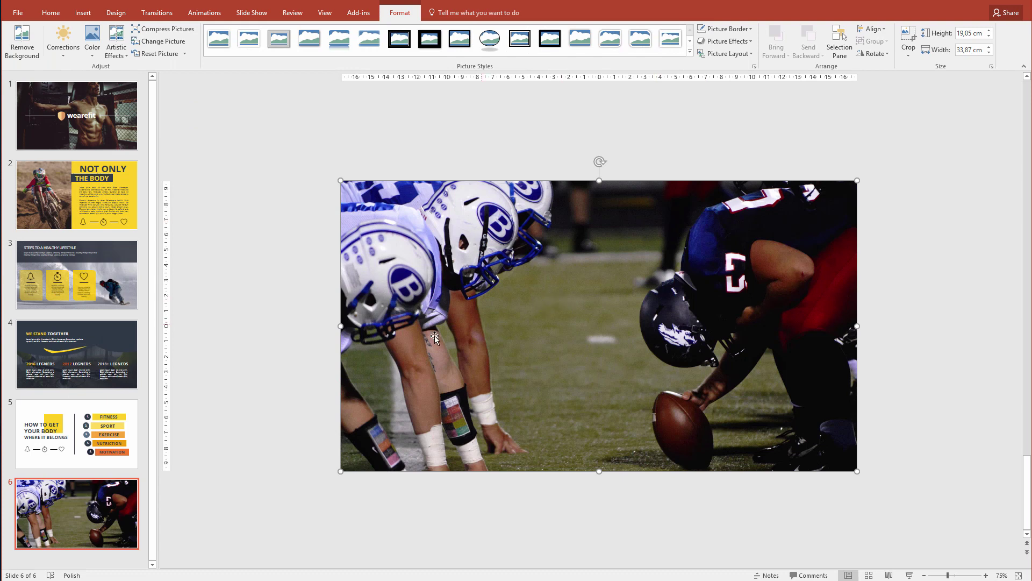
# Draw a rectangle covering the whole football photo.
pyautogui.click(305, 338)
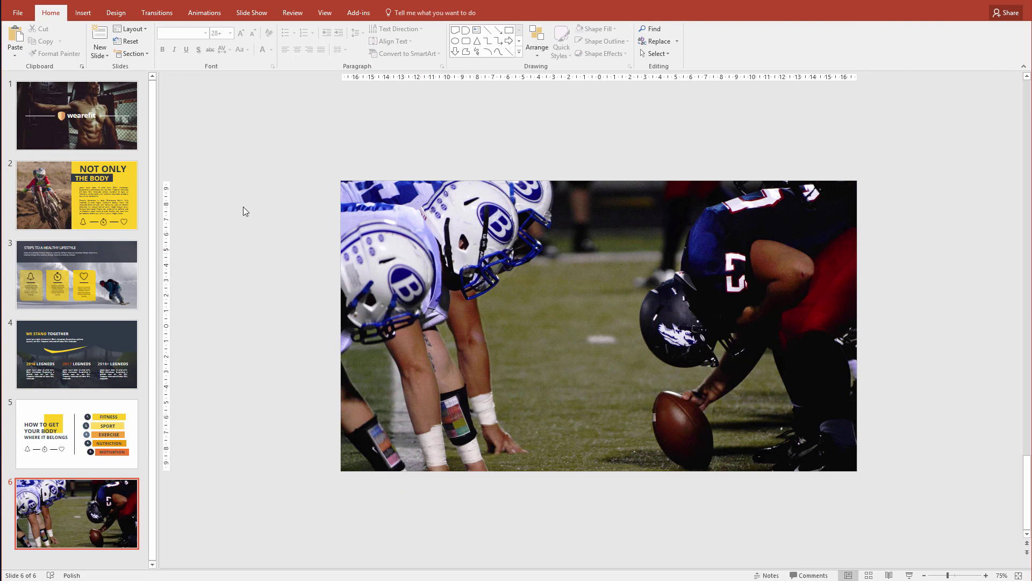
pyautogui.click(83, 12)
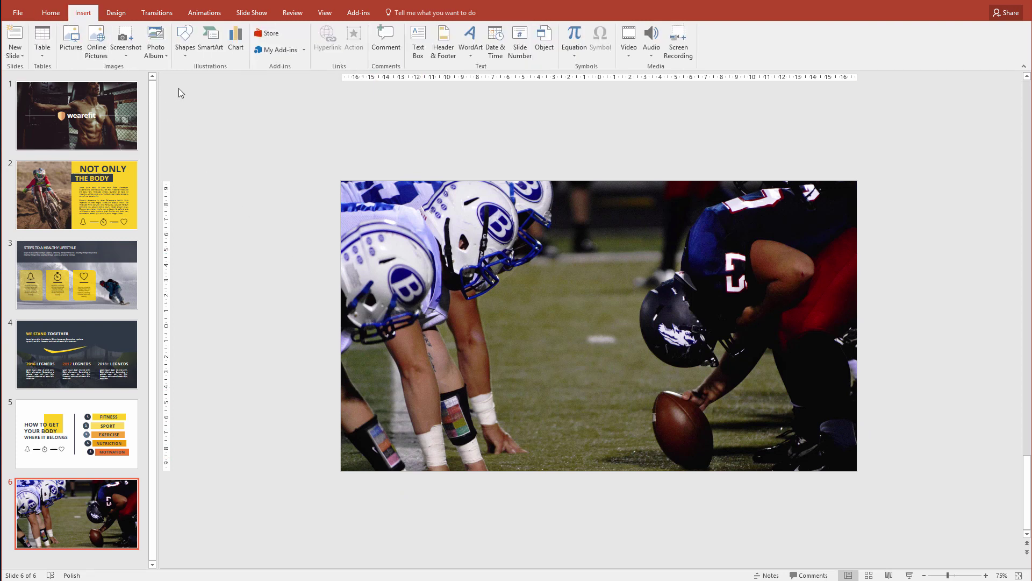
pyautogui.click(185, 41)
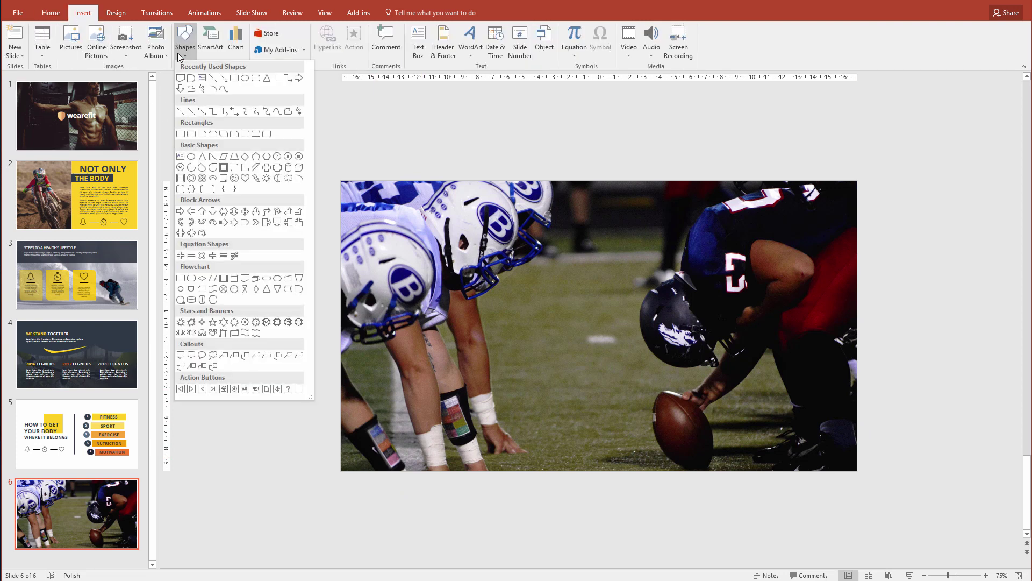
pyautogui.click(181, 134)
pyautogui.moveTo(342, 182)
pyautogui.mouseDown()
pyautogui.moveTo(748, 380)
pyautogui.moveTo(859, 472)
pyautogui.mouseUp()
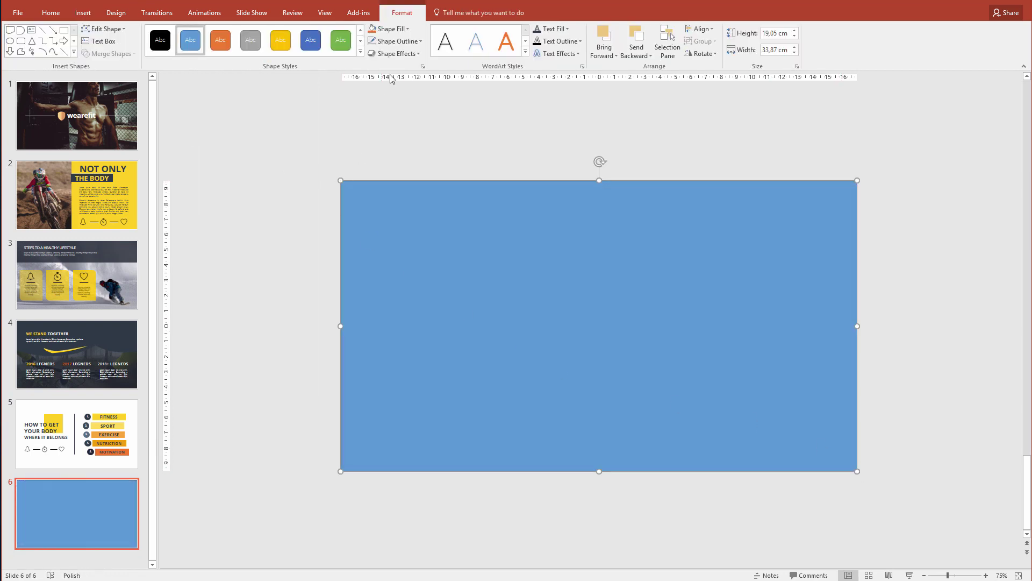
# Remove the rectangle's outline and fill it with a custom yellow.
pyautogui.click(408, 43)
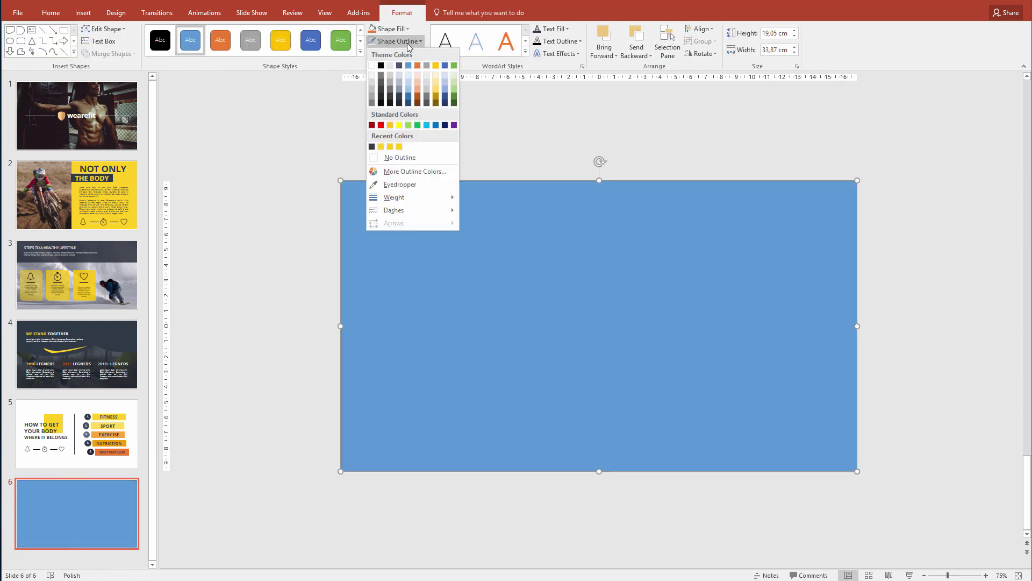
pyautogui.click(429, 159)
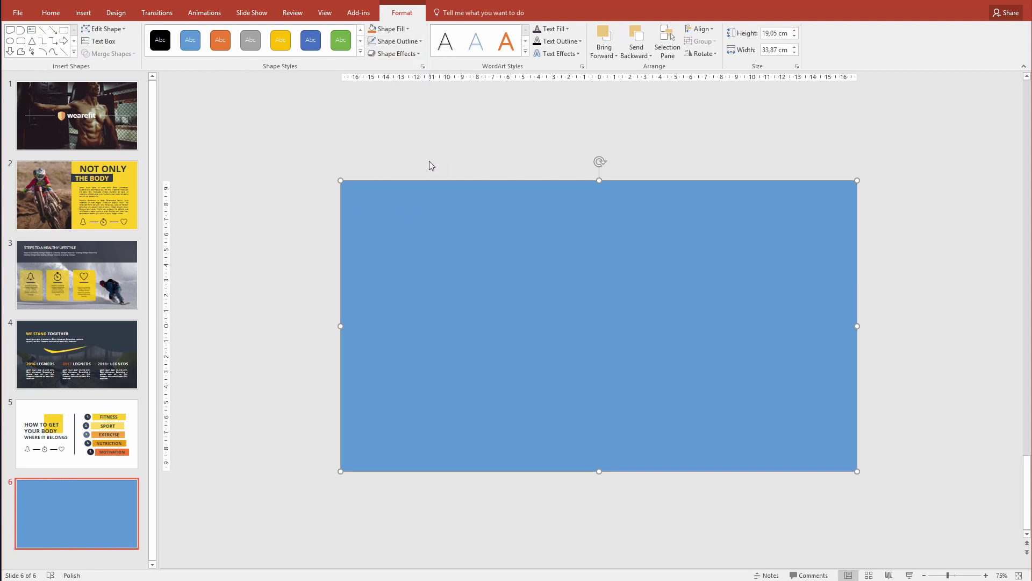
pyautogui.click(406, 31)
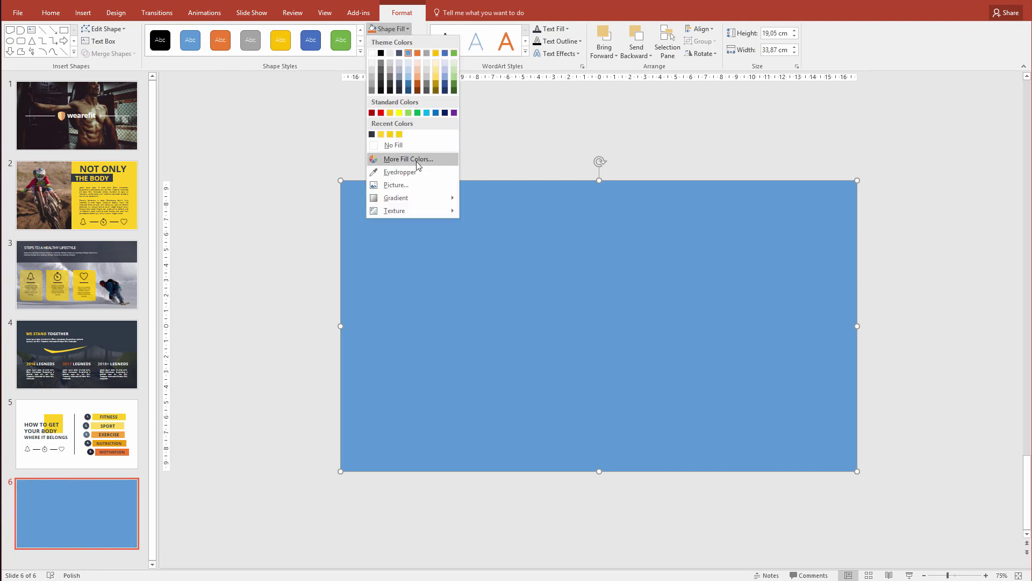
pyautogui.click(390, 134)
pyautogui.click(399, 28)
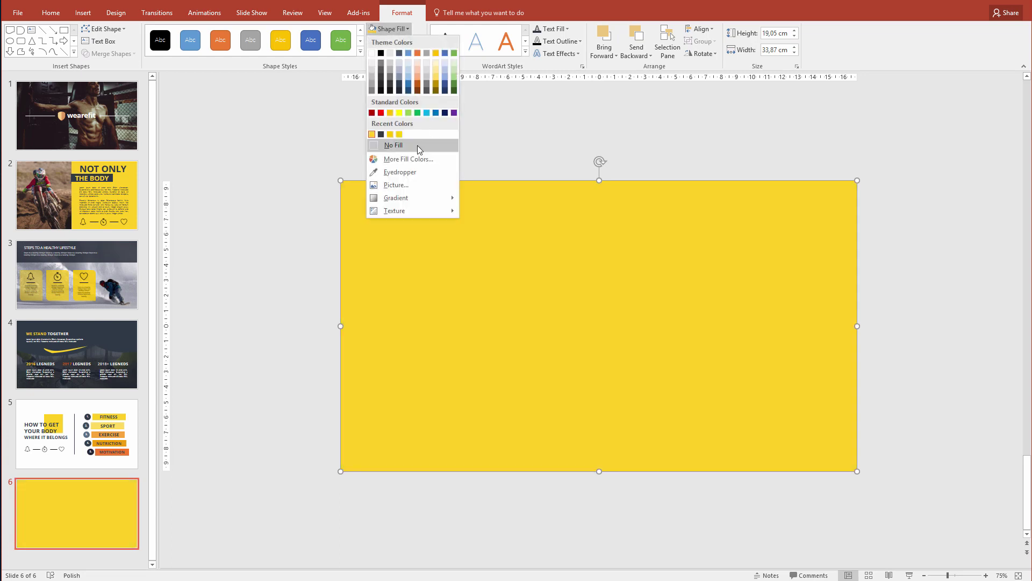
pyautogui.click(412, 158)
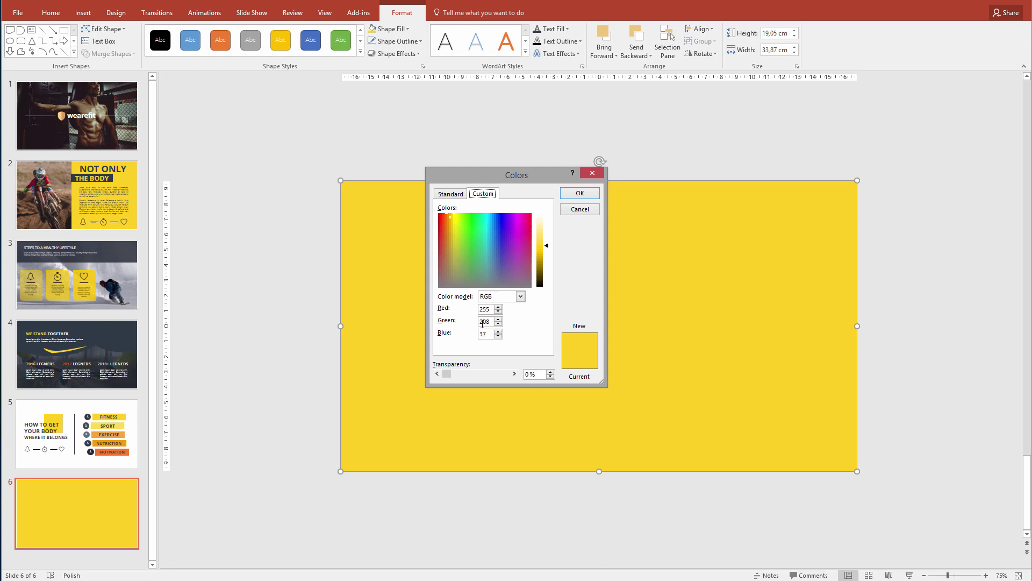
pyautogui.click(579, 193)
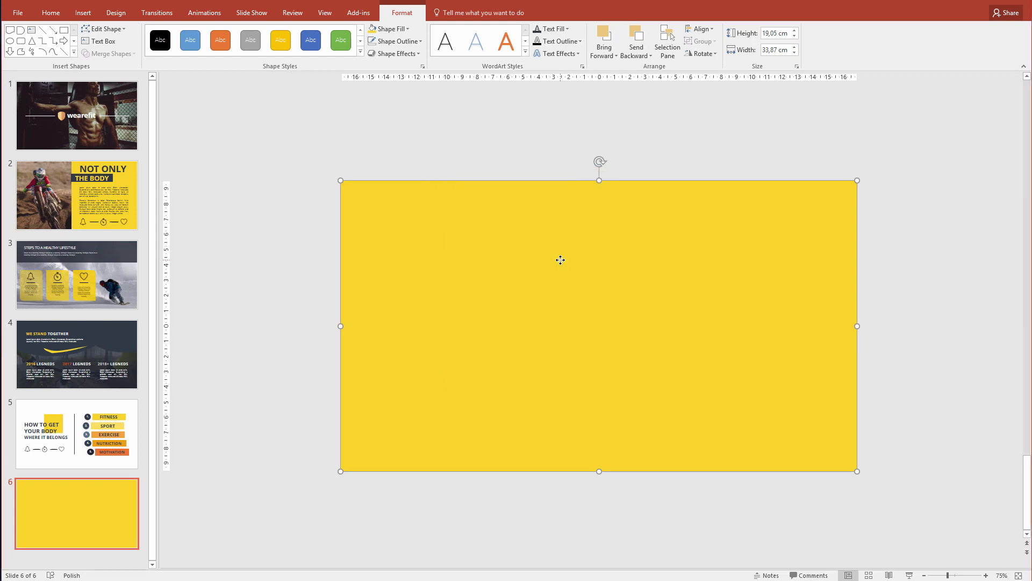
# Set the yellow rectangle's fill transparency to 17% in Format Shape.
pyautogui.rightClick(560, 260)
pyautogui.click(616, 456)
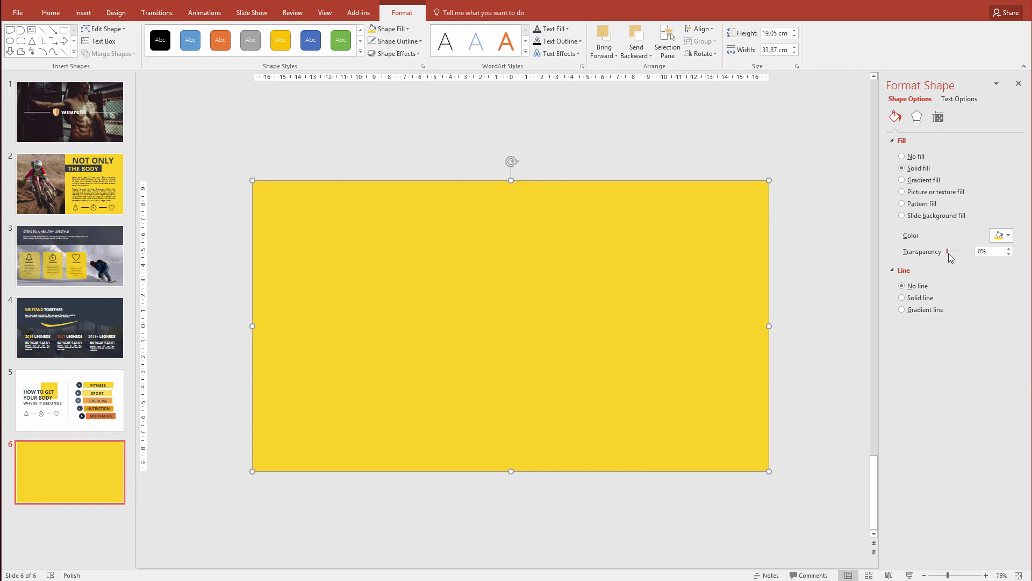
pyautogui.moveTo(950, 253); pyautogui.dragTo(951, 250)
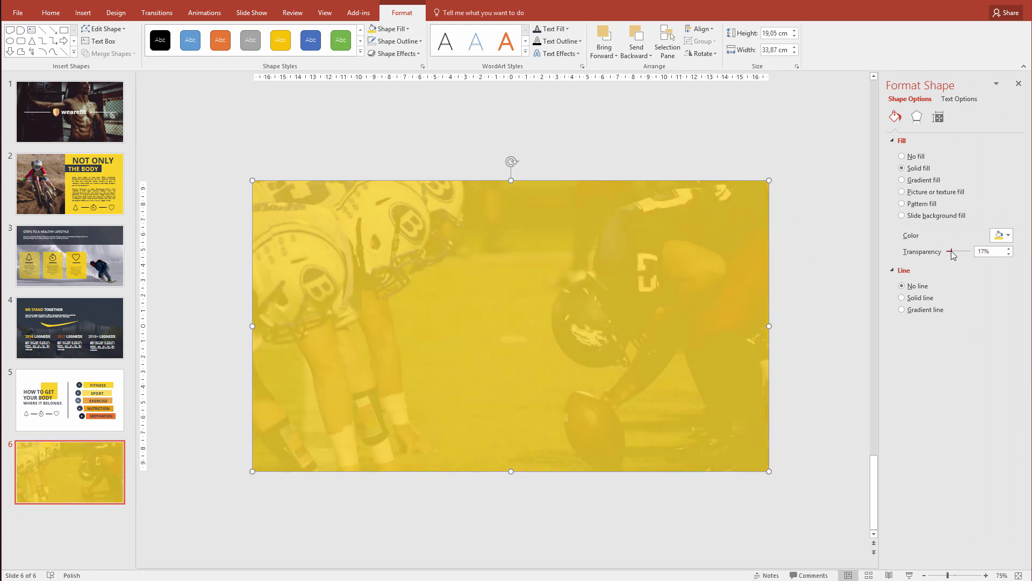
pyautogui.click(760, 146)
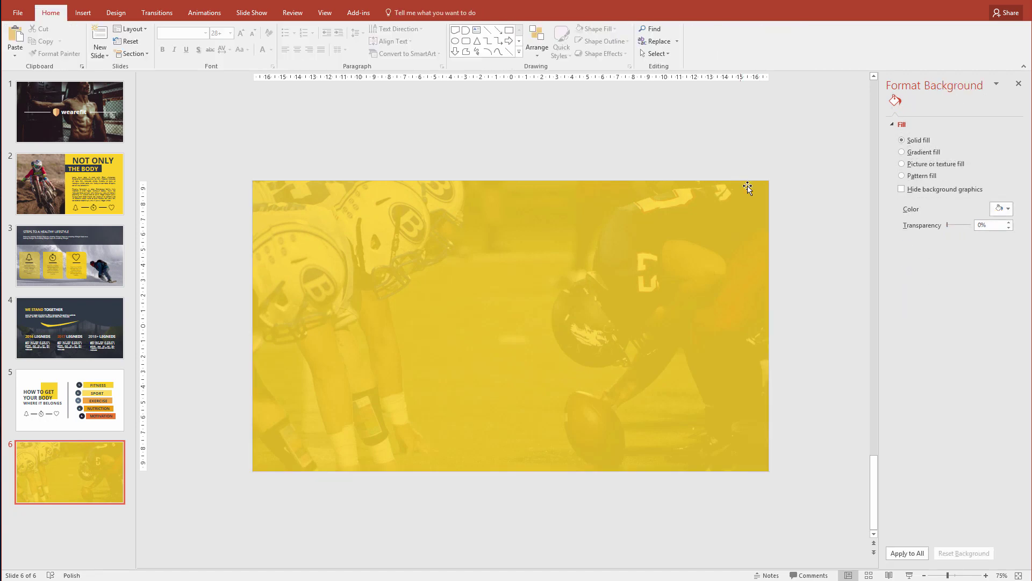
# Draw a 24-point star about 10.83 cm square near the slide centre.
pyautogui.click(82, 13)
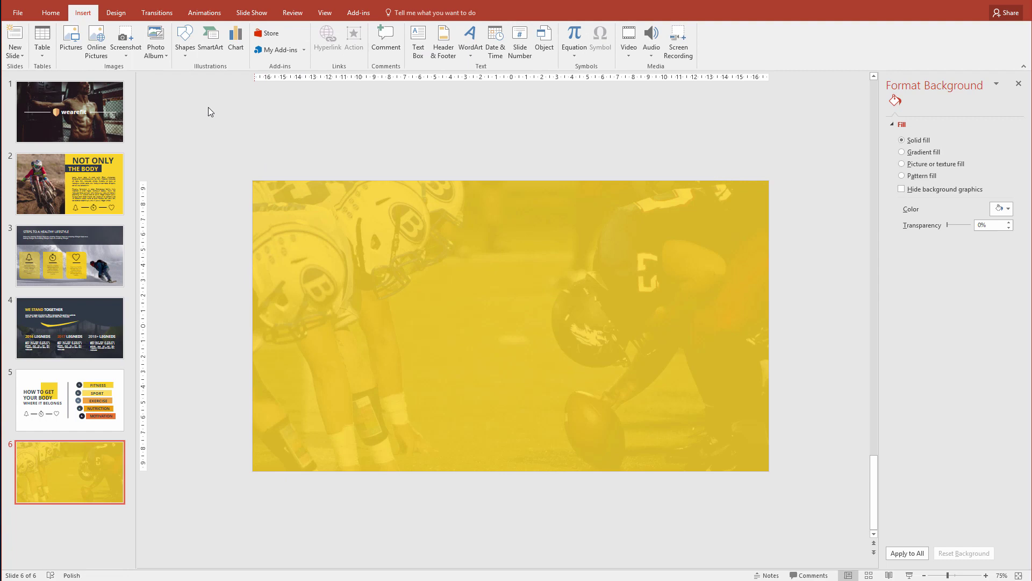
pyautogui.click(185, 41)
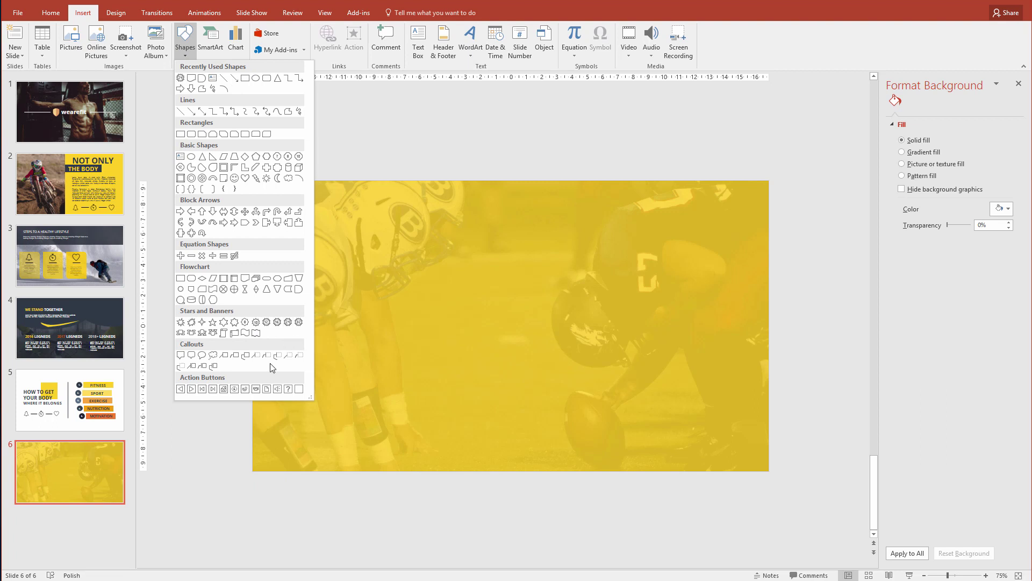
pyautogui.click(277, 322)
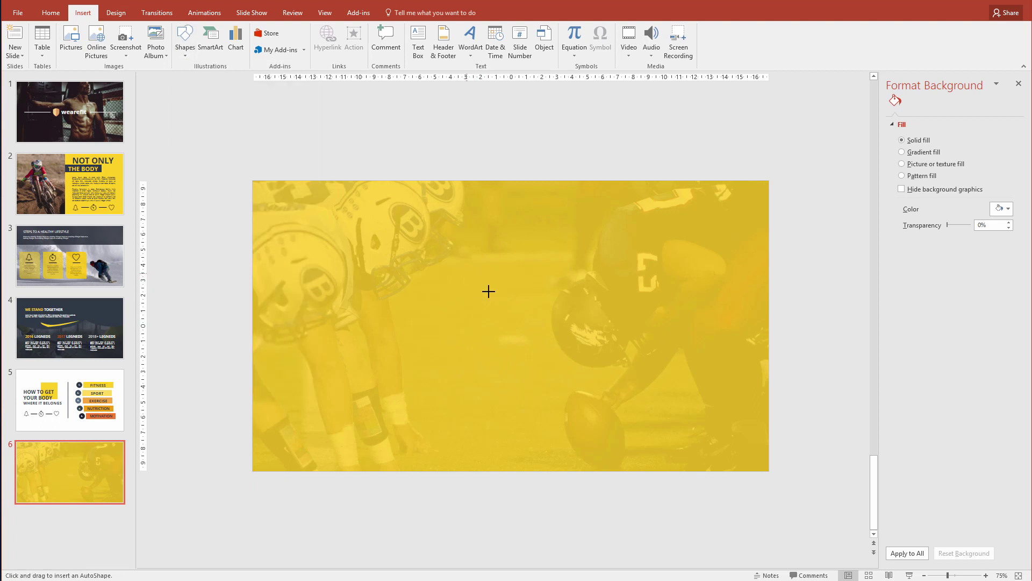
pyautogui.moveTo(466, 271); pyautogui.dragTo(631, 388)
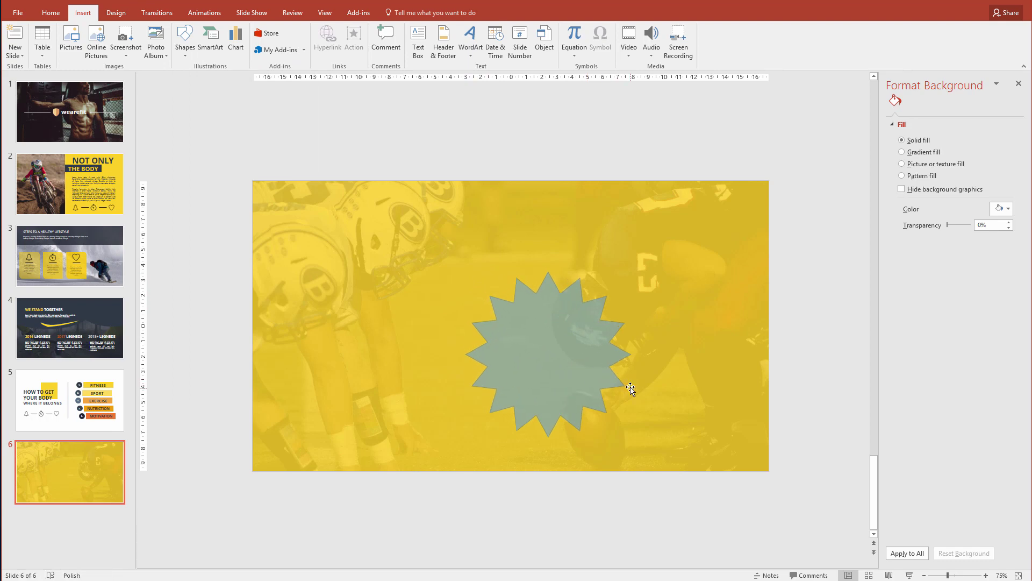
pyautogui.moveTo(546, 291); pyautogui.dragTo(544, 286)
pyautogui.moveTo(542, 341); pyautogui.dragTo(505, 318)
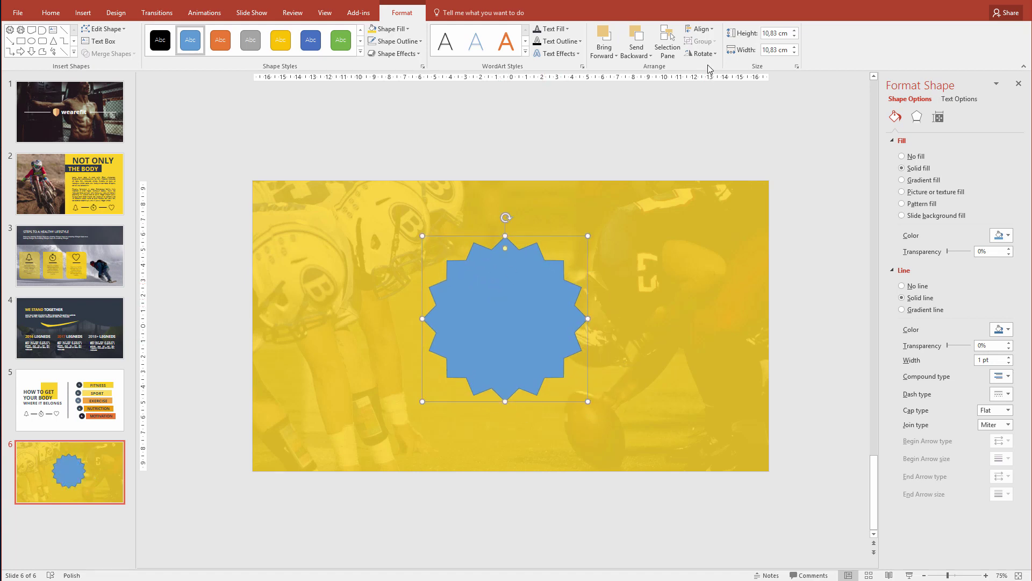
# Align the star to the centre and middle of the slide.
pyautogui.click(700, 29)
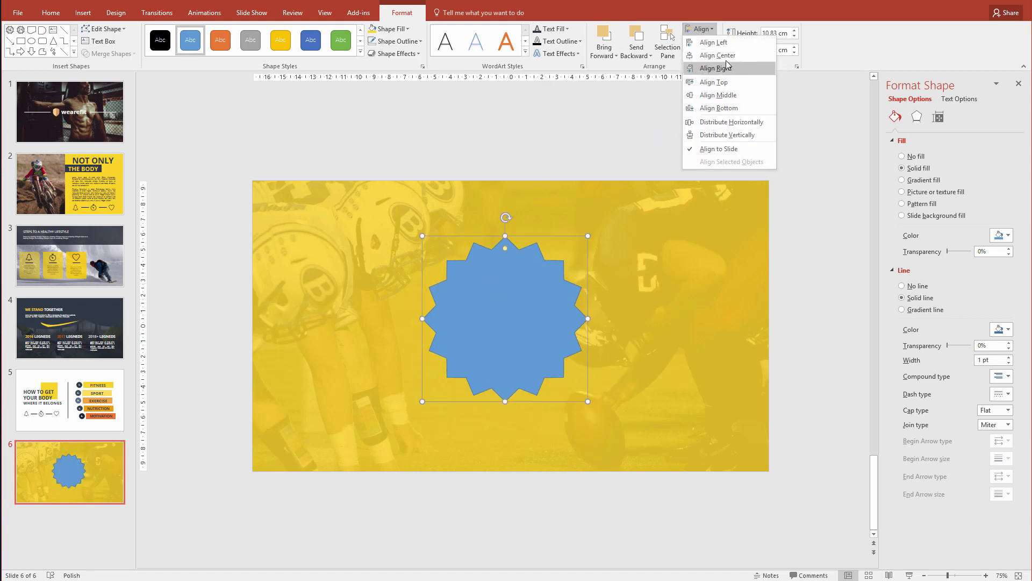
pyautogui.click(725, 55)
pyautogui.click(700, 29)
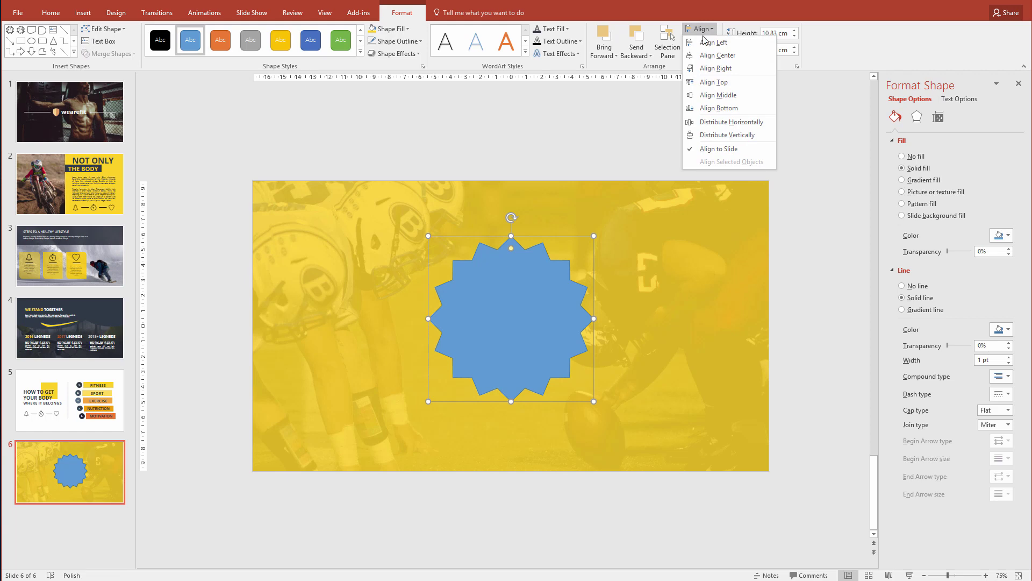
pyautogui.click(710, 95)
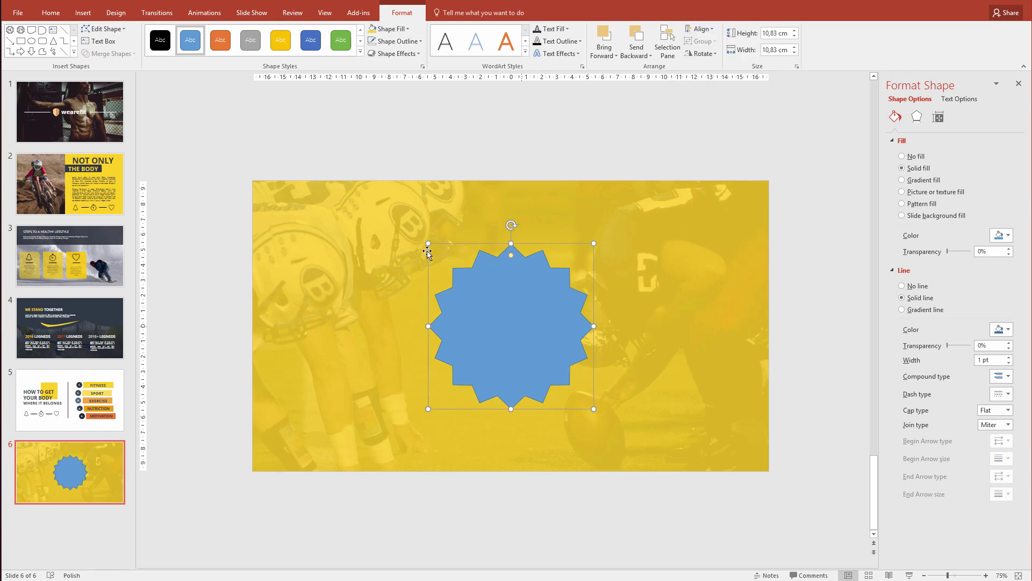
# Set the star to No Fill, leaving only its thin outline.
pyautogui.click(391, 29)
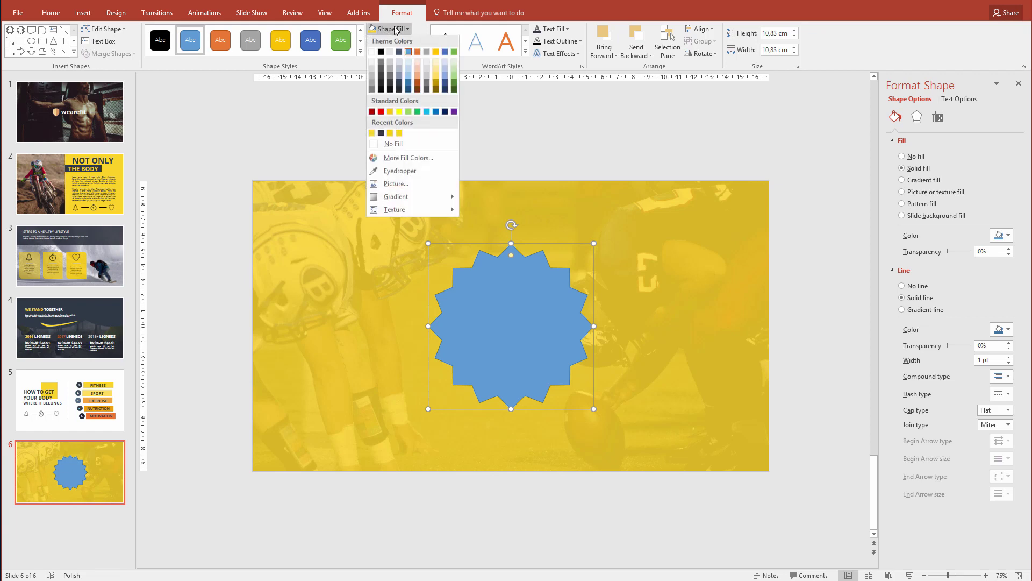
pyautogui.click(400, 146)
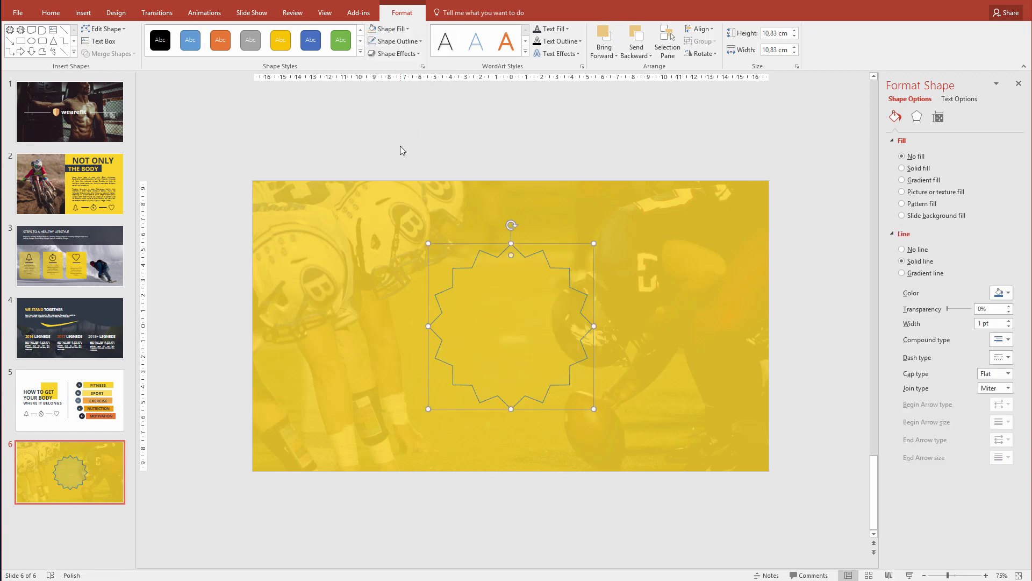
pyautogui.click(405, 43)
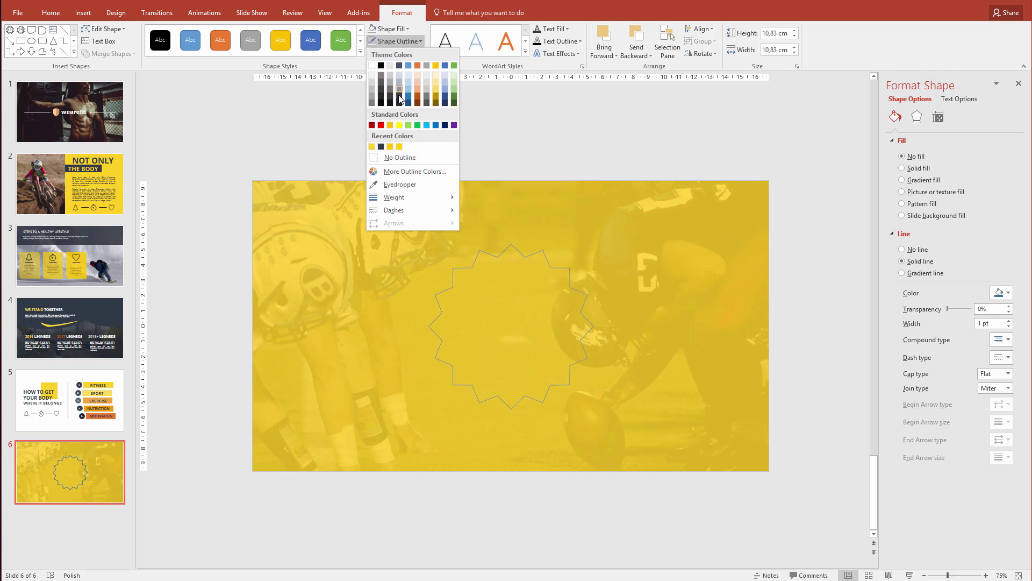
# Give the star a dark outline and stack a duplicate inside it for a double outline.
pyautogui.click(399, 96)
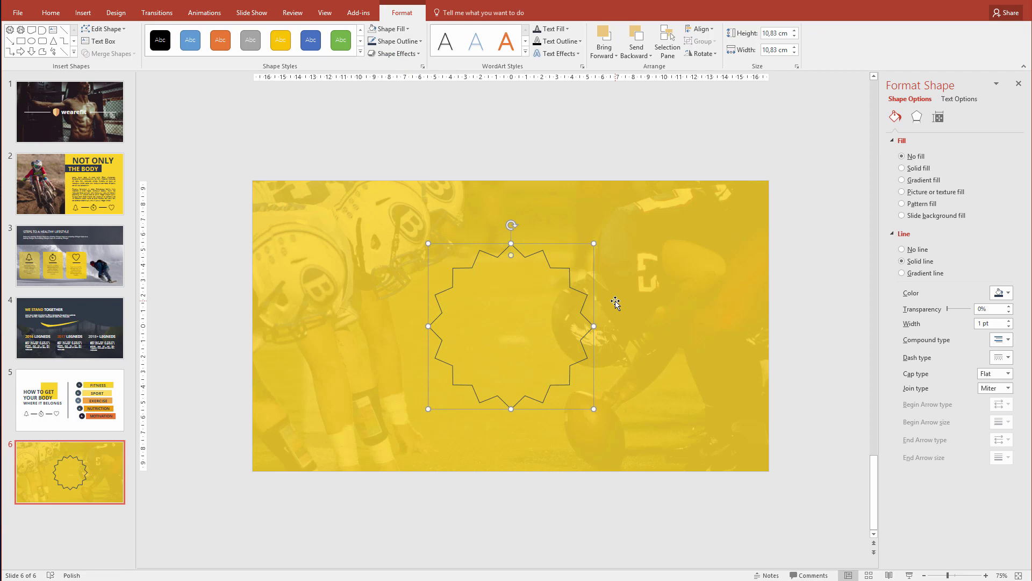
pyautogui.hotkey('ctrl', 'd')
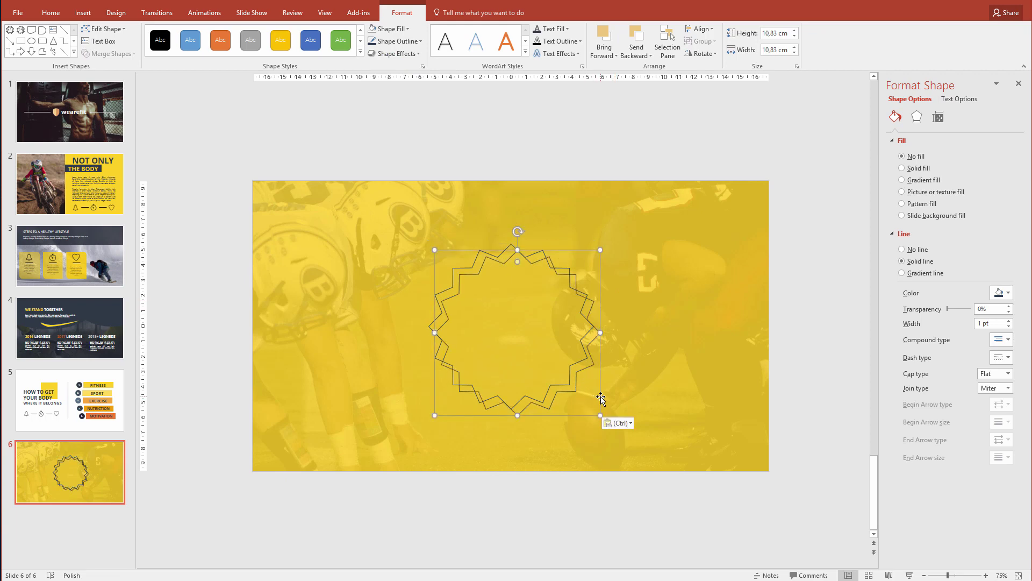
pyautogui.moveTo(601, 397); pyautogui.dragTo(586, 358)
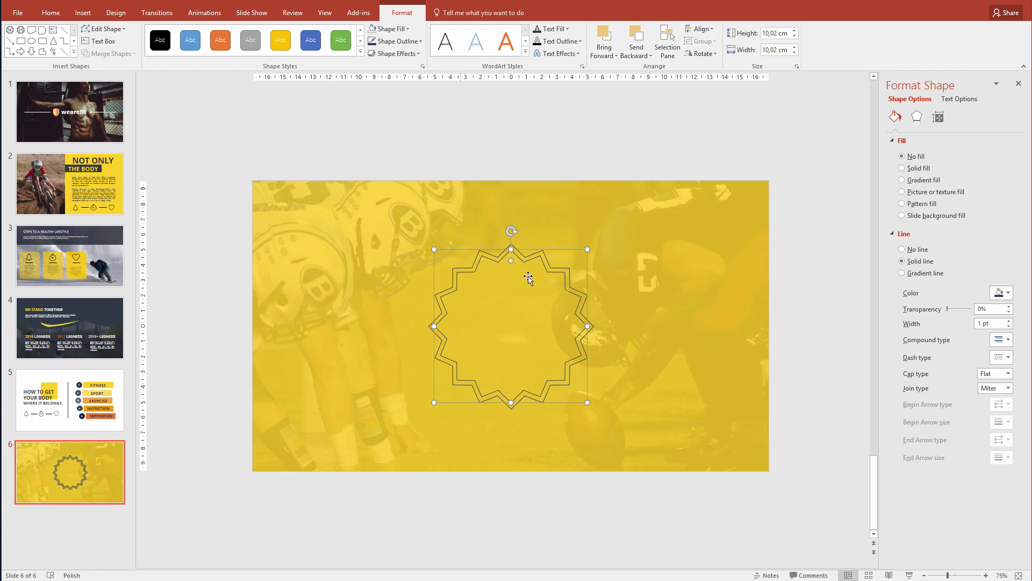
# Fill the star with custom dark navy RGB 46, 58, 72.
pyautogui.click(398, 30)
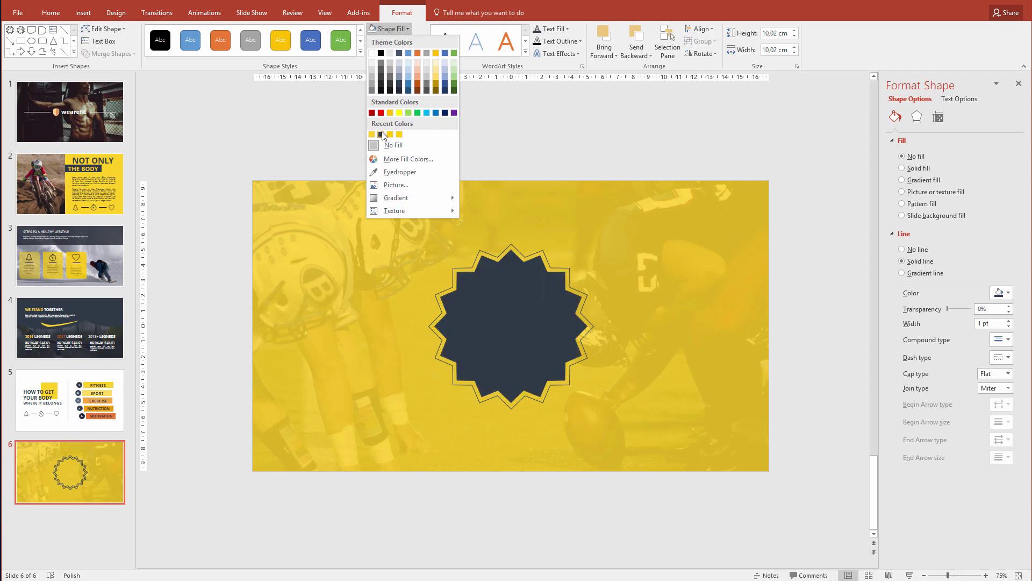
pyautogui.click(406, 159)
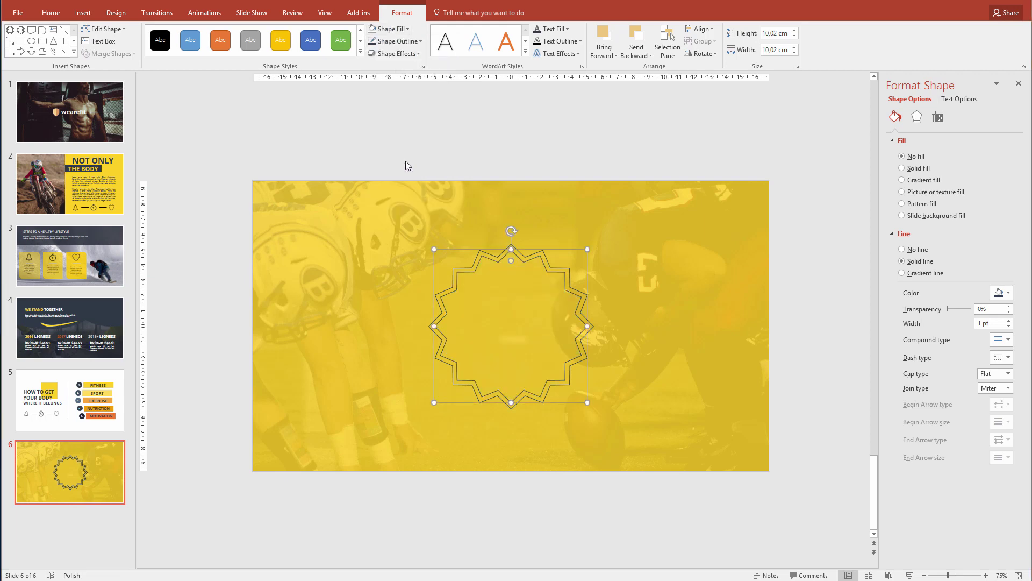
pyautogui.click(482, 194)
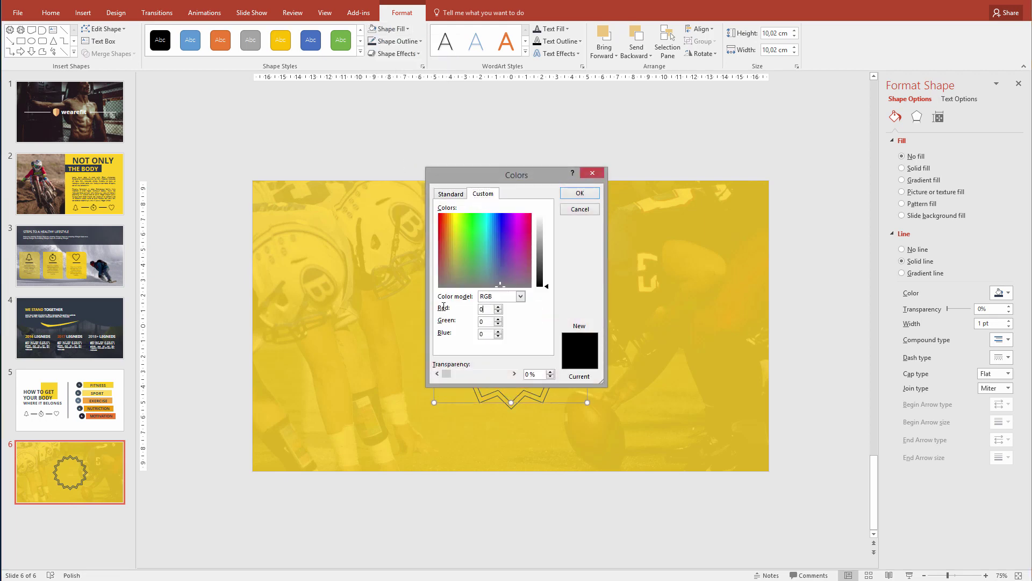
pyautogui.write('46')
pyautogui.press('Tab')
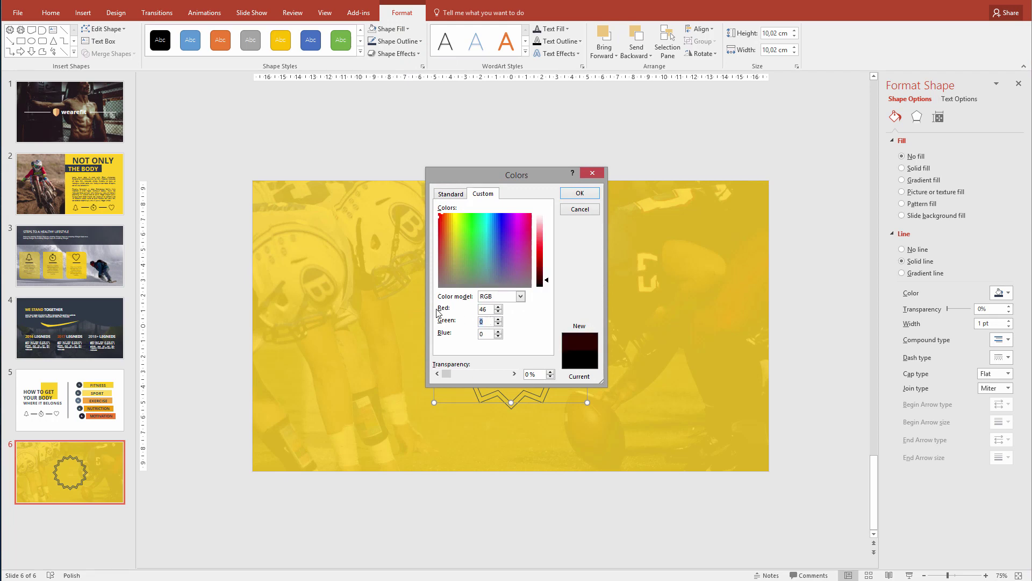
pyautogui.write('58')
pyautogui.press('Tab')
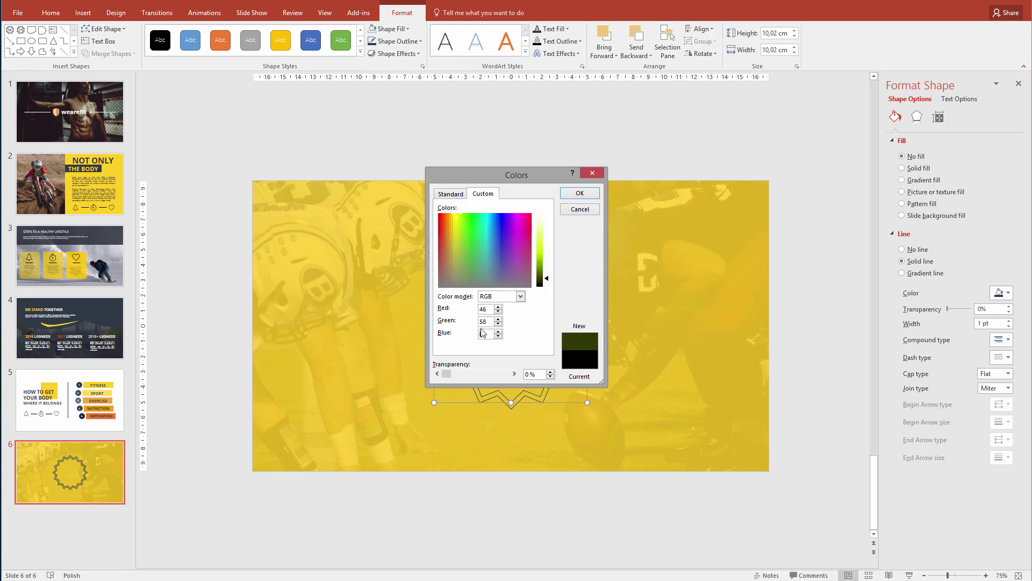
pyautogui.write('72')
pyautogui.click(579, 193)
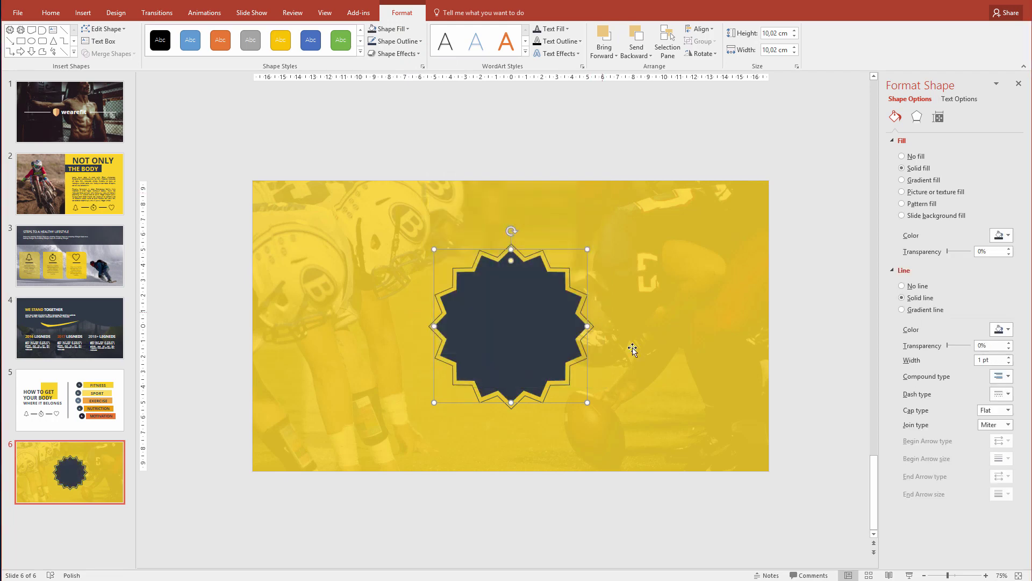
pyautogui.click(828, 391)
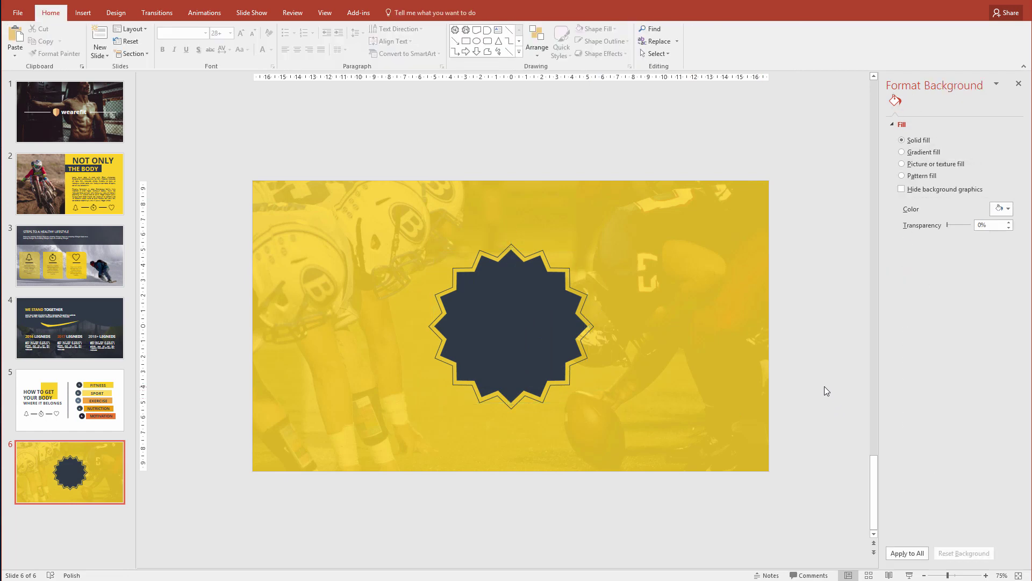
# Add a text box reading THANKS FOR WATCHING split over three lines.
pyautogui.click(86, 12)
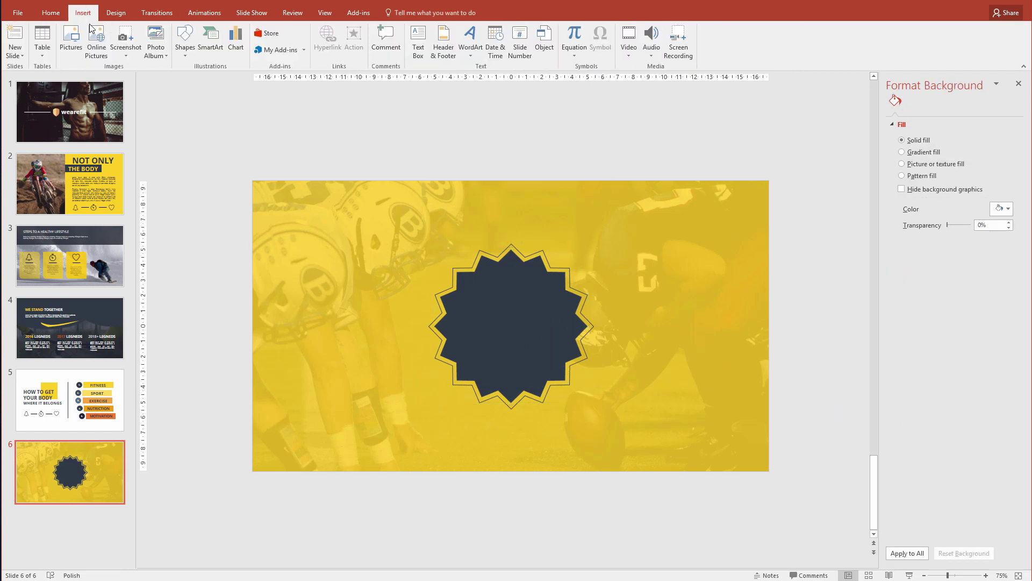
pyautogui.click(417, 41)
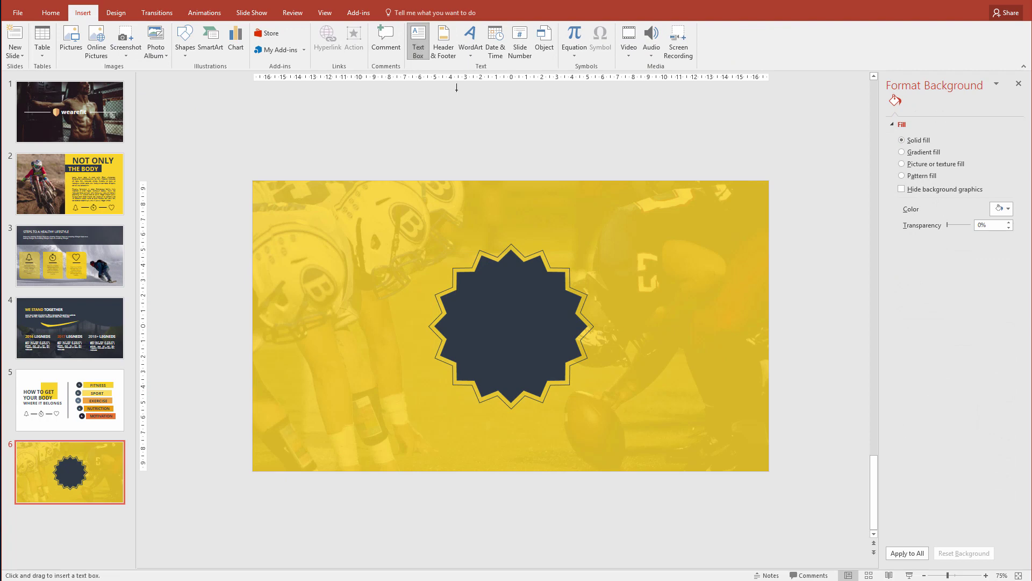
pyautogui.click(463, 154)
pyautogui.write('THANKS FOR WAT')
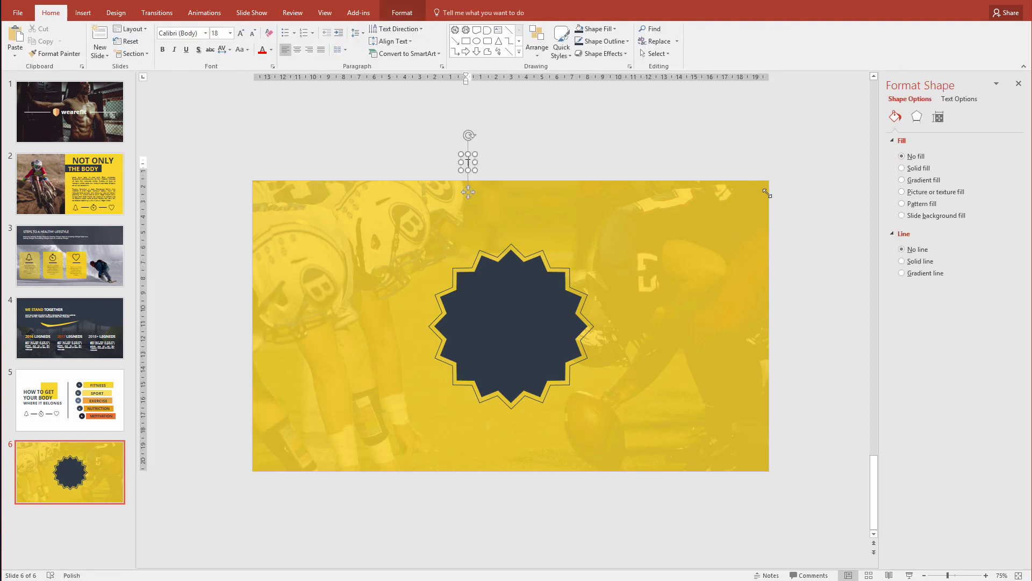
pyautogui.write('CHING')
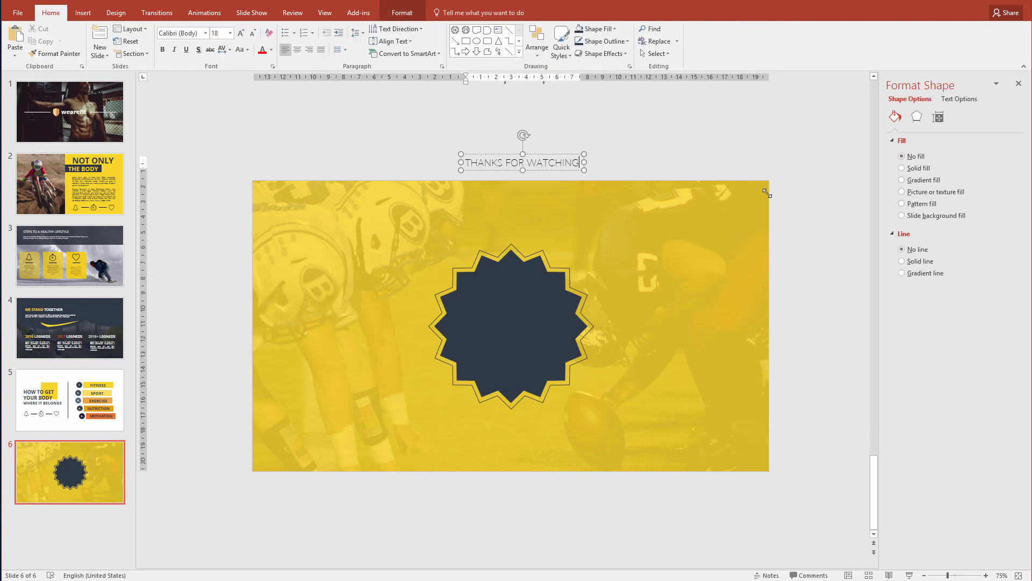
pyautogui.click(505, 162)
pyautogui.press('Return')
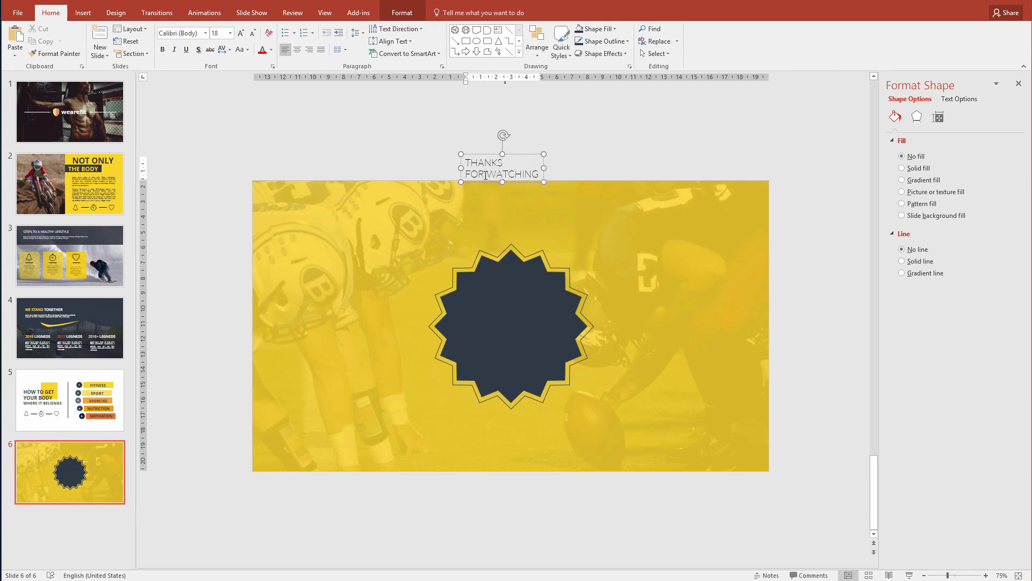
pyautogui.press('Return')
# Make the text centred, bold, Open Sans and white.
pyautogui.click(485, 155)
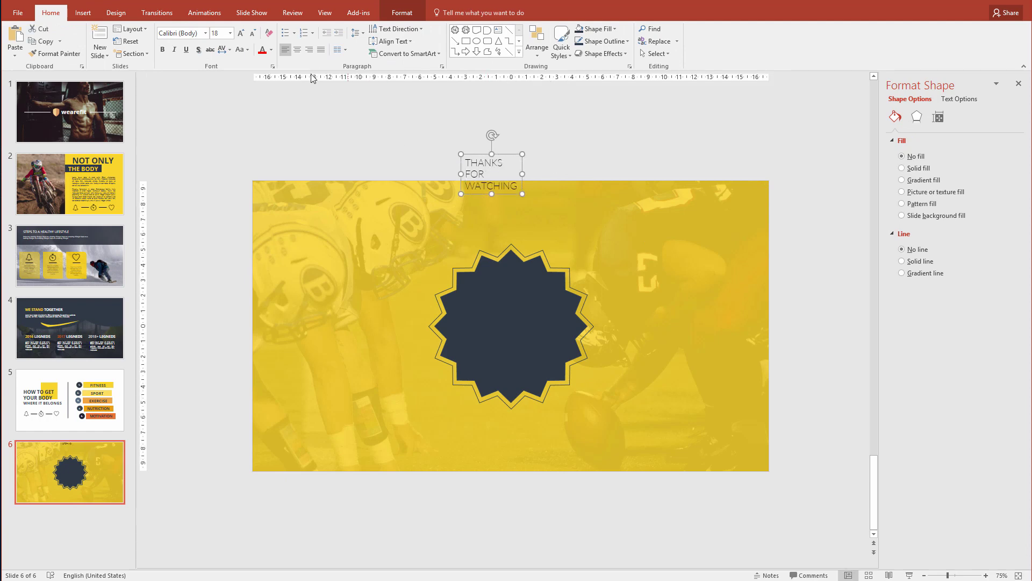
pyautogui.click(298, 50)
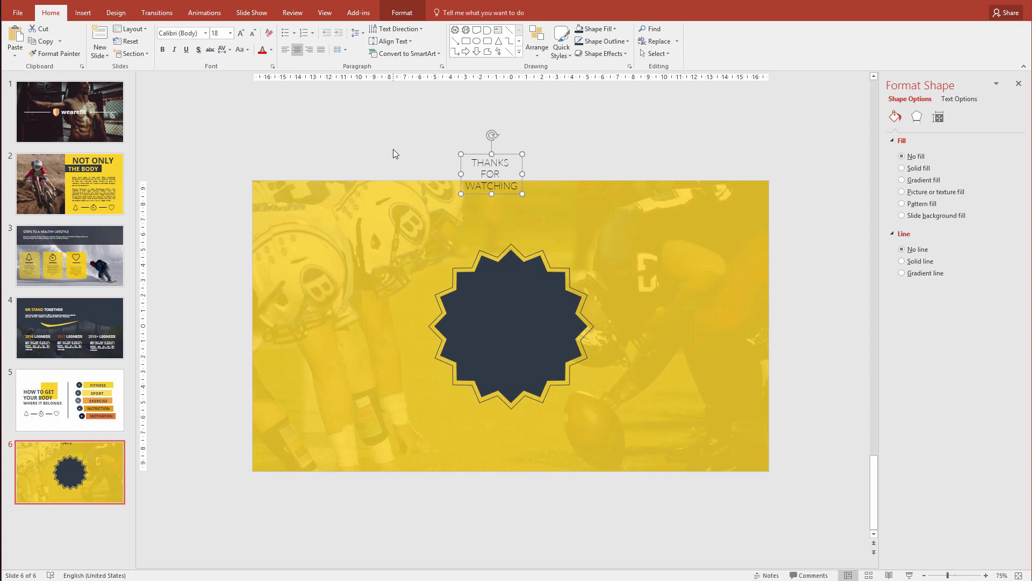
pyautogui.hotkey('ctrl', 'b')
pyautogui.click(200, 34)
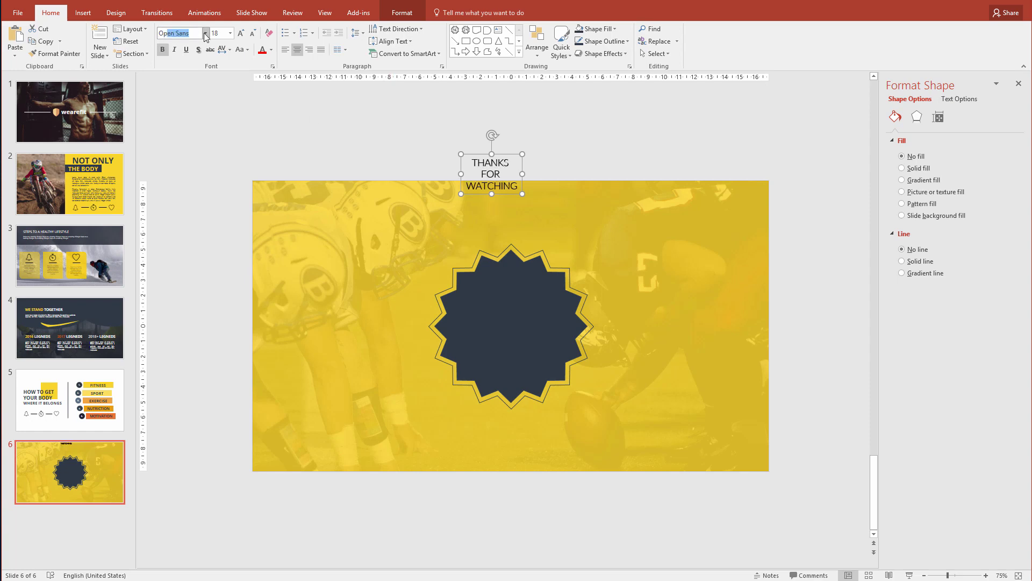
pyautogui.write('Open')
pyautogui.press('Return')
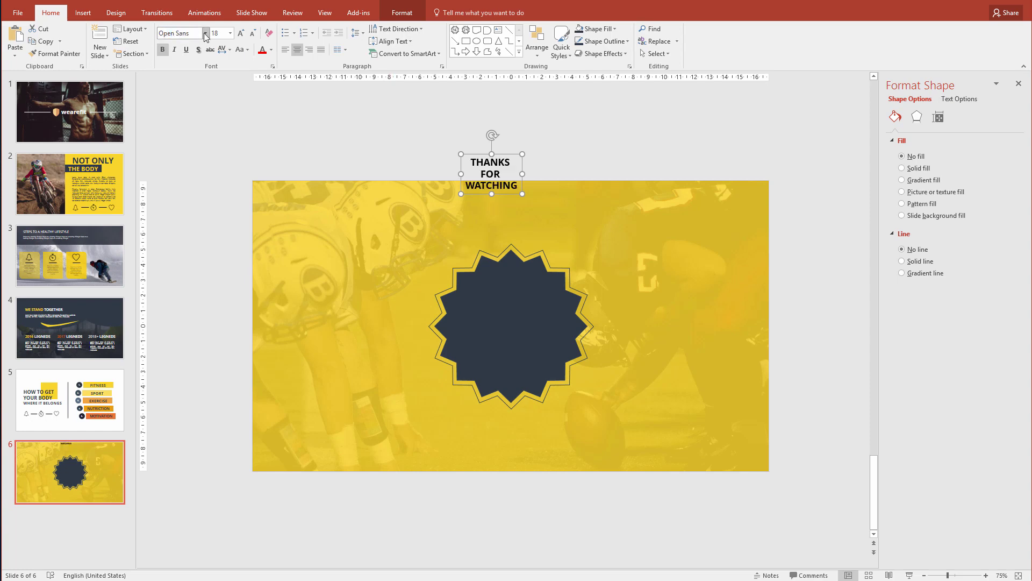
pyautogui.click(271, 50)
pyautogui.click(267, 74)
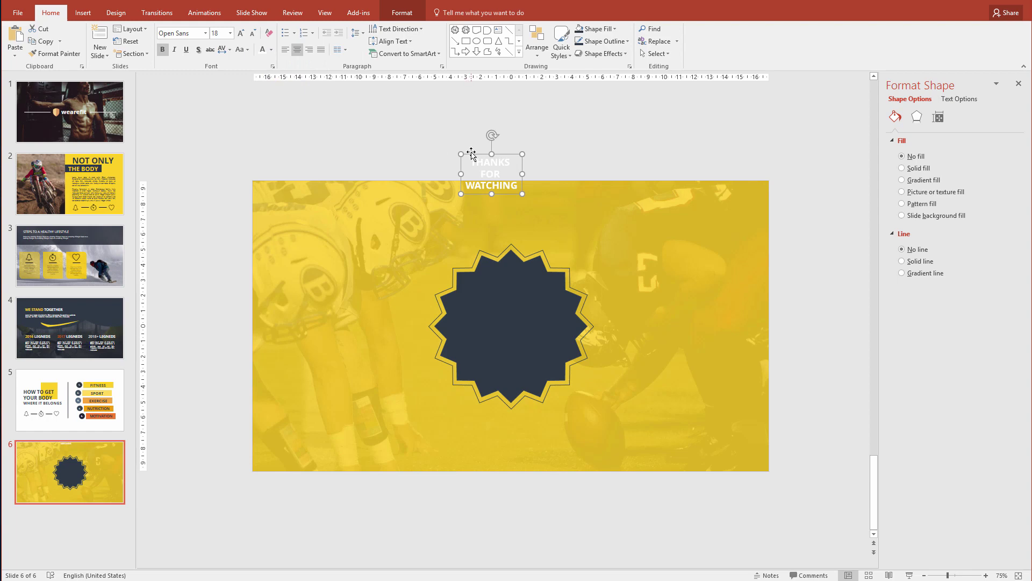
# Move the text into the navy star, enlarging it overall and making THANKS and FOR bigger than WATCHING.
pyautogui.moveTo(471, 154); pyautogui.dragTo(491, 306)
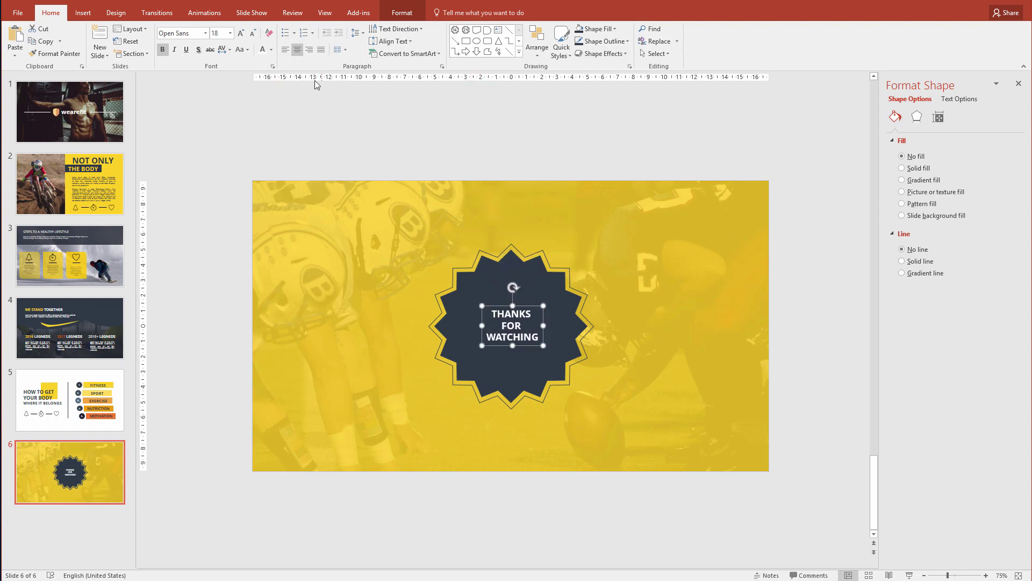
pyautogui.click(242, 35)
pyautogui.click(242, 35)
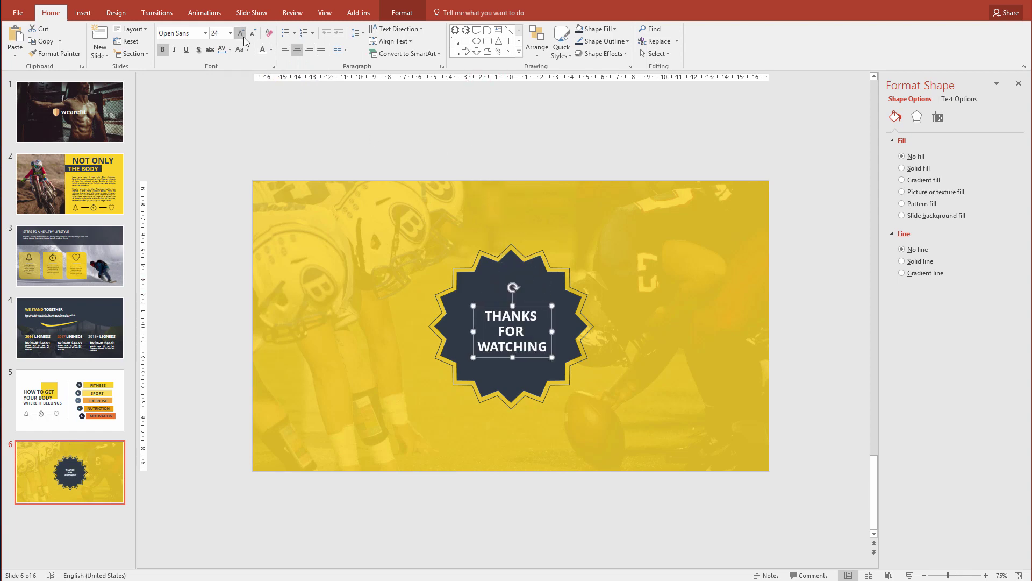
pyautogui.doubleClick(511, 332)
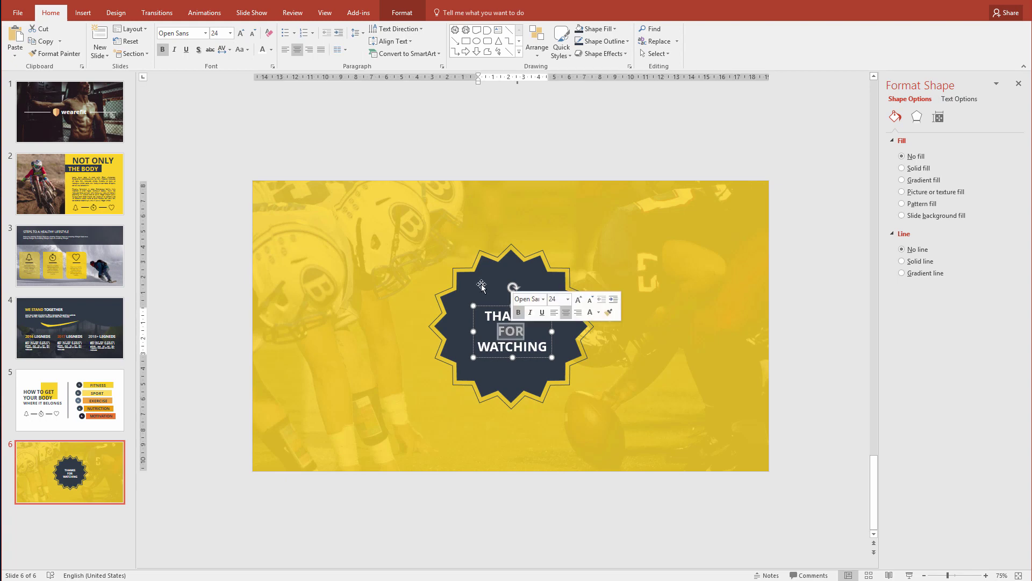
pyautogui.click(241, 34)
pyautogui.click(241, 34)
pyautogui.doubleClick(514, 317)
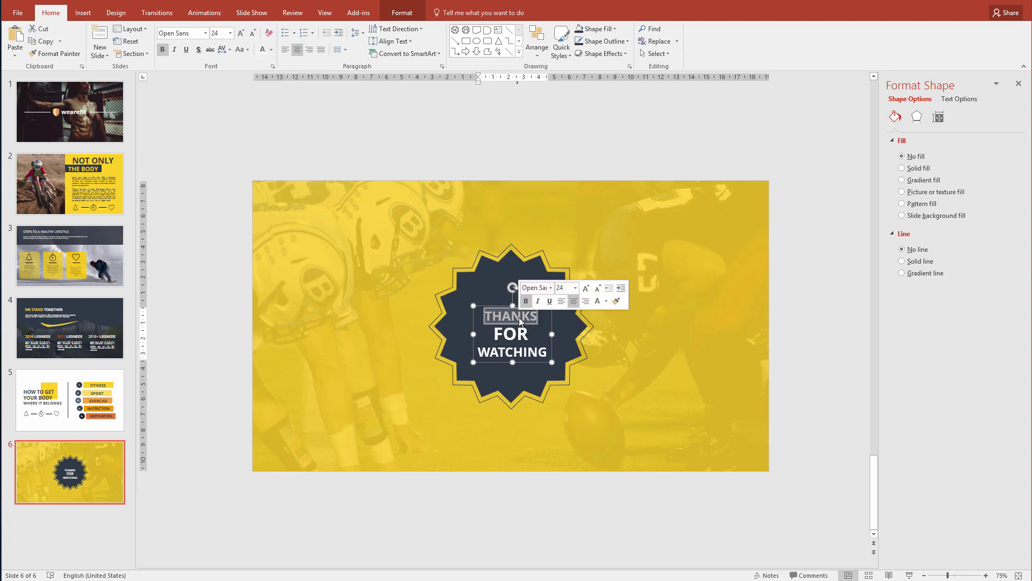
pyautogui.click(240, 34)
pyautogui.click(239, 34)
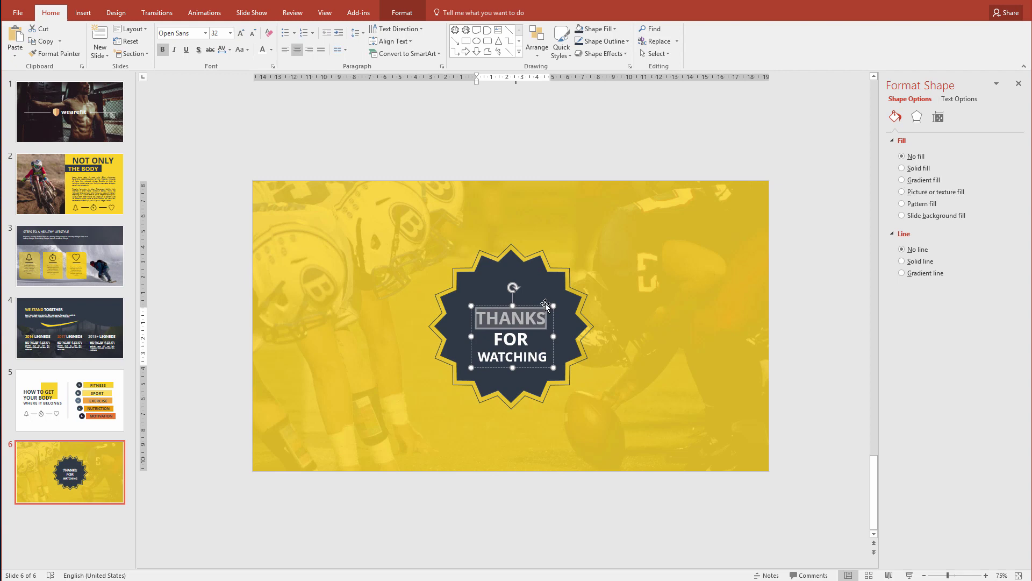
pyautogui.click(527, 318)
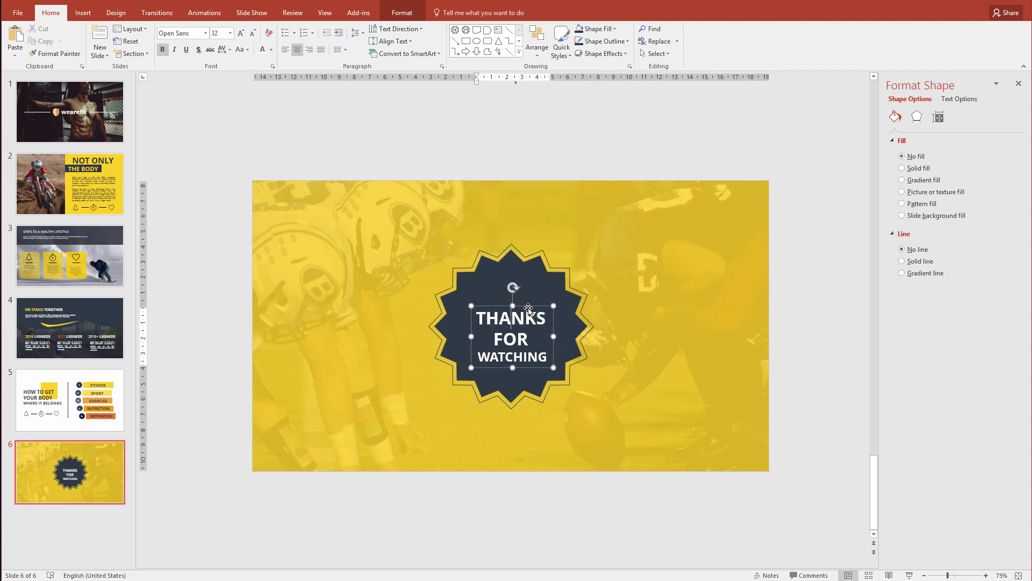
pyautogui.moveTo(528, 305); pyautogui.dragTo(528, 296)
pyautogui.click(252, 34)
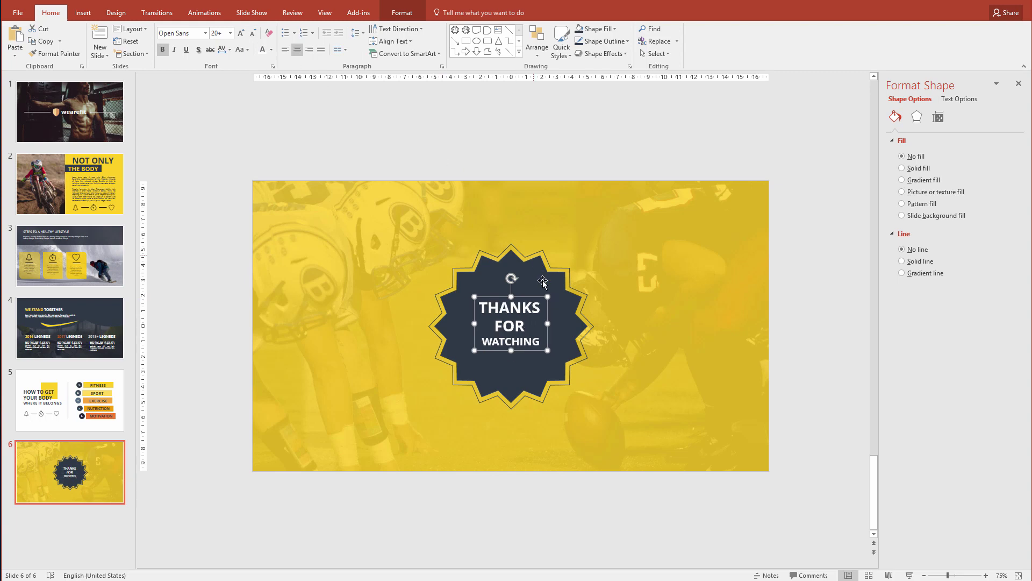
# Draw a 5.93 cm circle over the navy star.
pyautogui.click(508, 269)
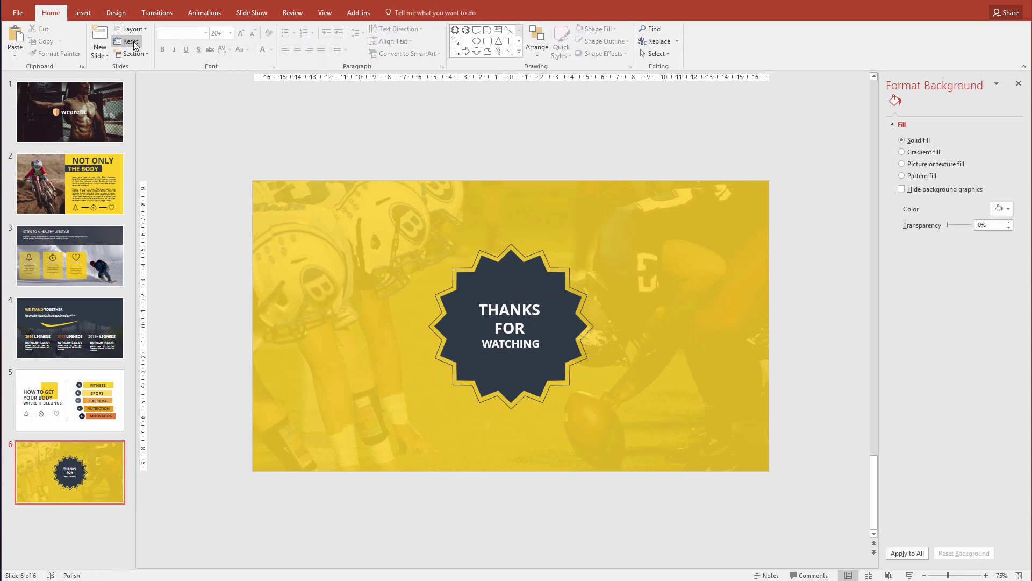
pyautogui.click(86, 12)
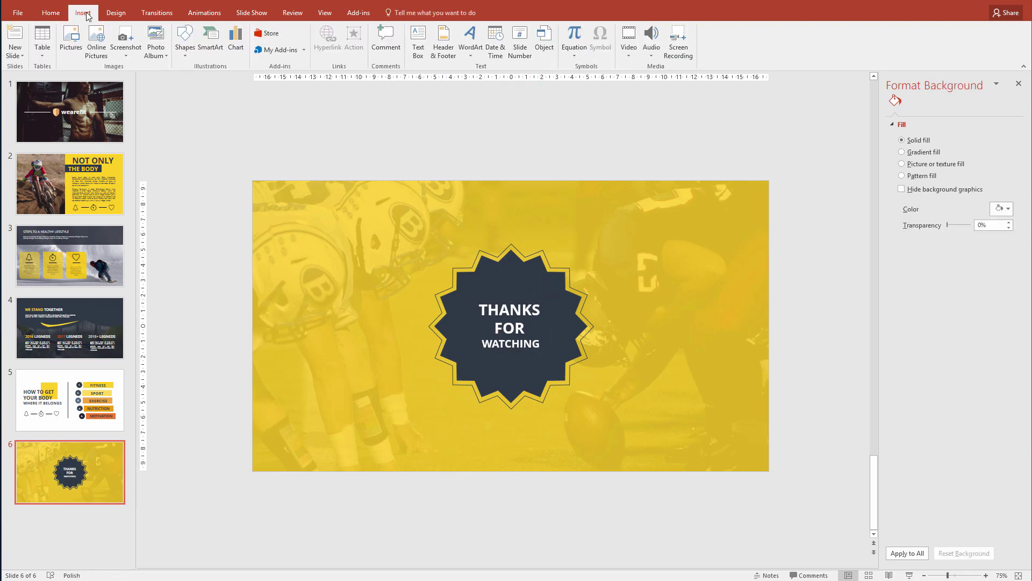
pyautogui.click(185, 41)
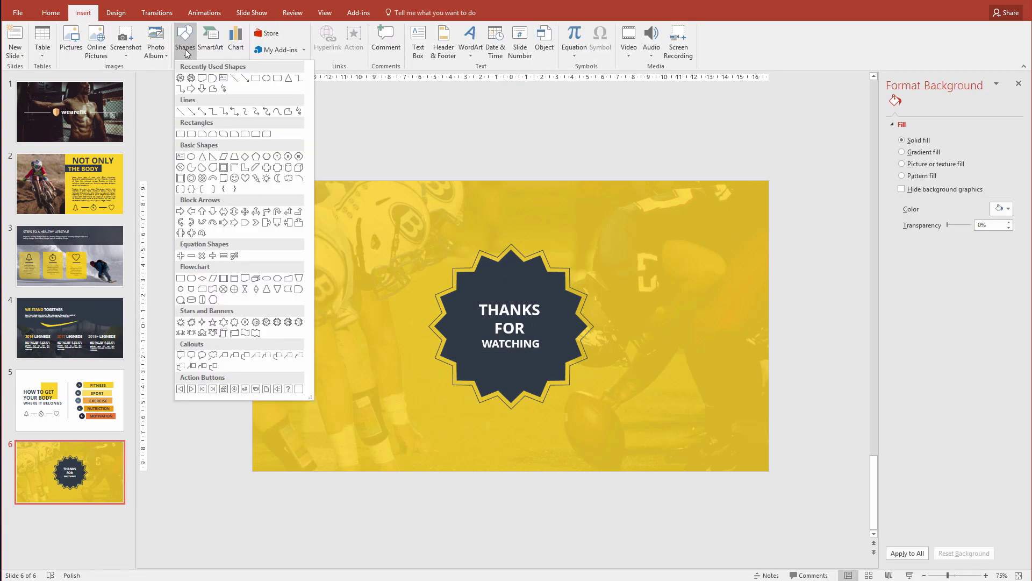
pyautogui.click(191, 157)
pyautogui.moveTo(475, 276); pyautogui.dragTo(566, 366)
pyautogui.moveTo(534, 328); pyautogui.dragTo(526, 333)
# Align the circle to the centre and middle of the slide.
pyautogui.click(700, 28)
pyautogui.click(721, 55)
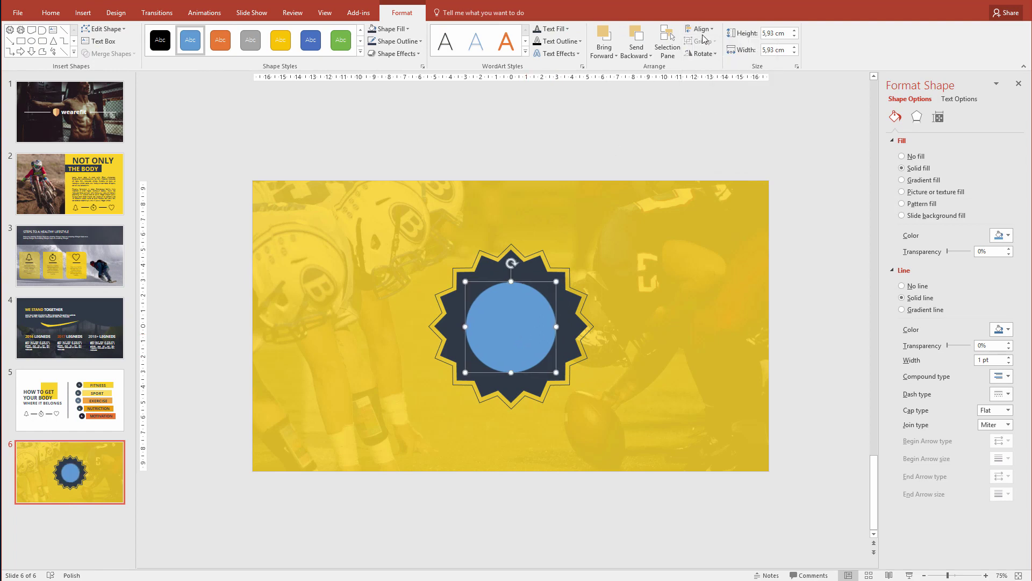
pyautogui.click(700, 29)
pyautogui.click(719, 95)
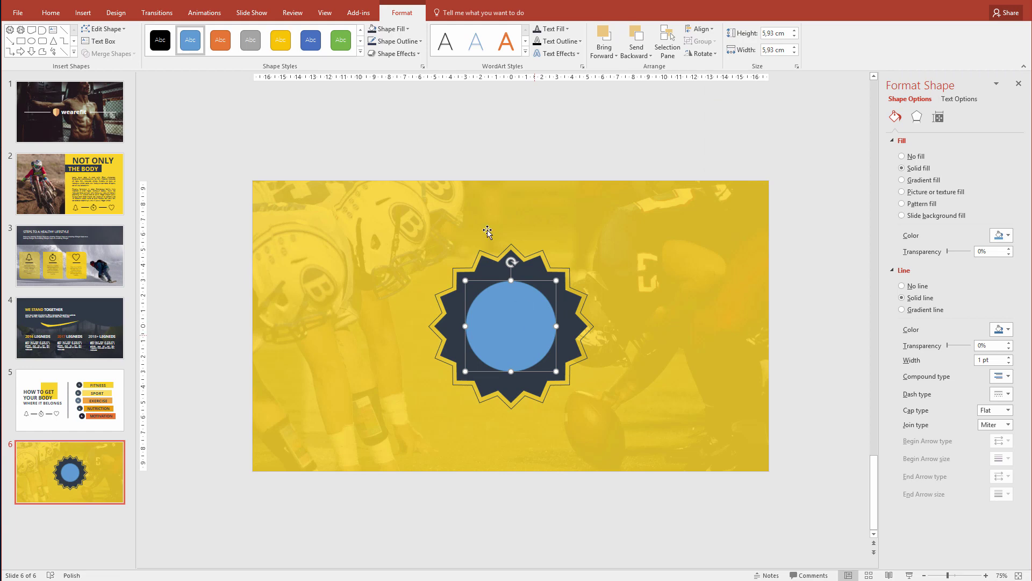
# Remove the circle's fill and give it a 2 pt Round Dot outline with Round caps.
pyautogui.click(398, 29)
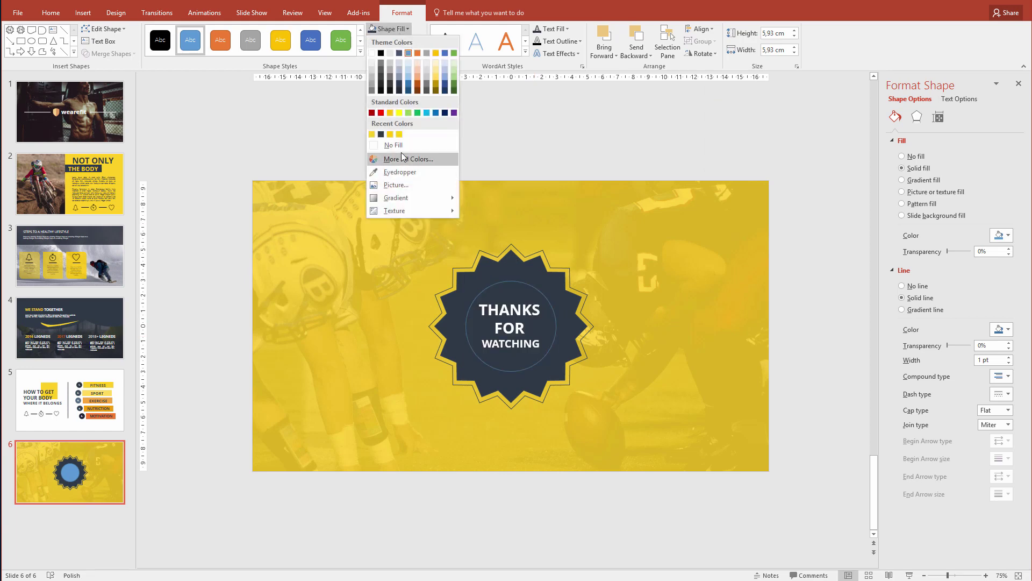
pyautogui.click(400, 144)
pyautogui.keyDown('ctrl'); pyautogui.scroll(5, 543, 328); pyautogui.keyUp('ctrl')
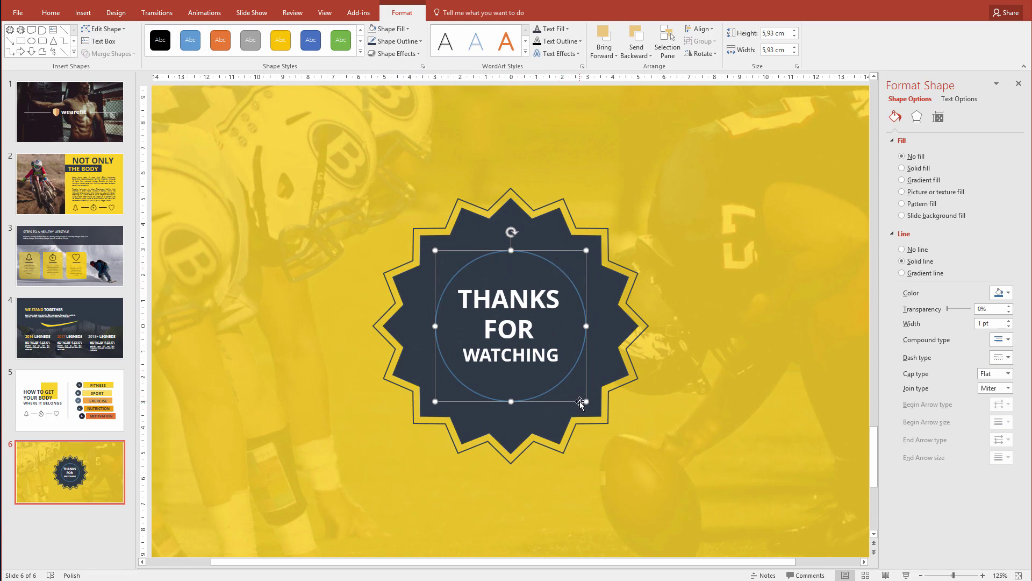
pyautogui.click(1010, 321)
pyautogui.click(1002, 360)
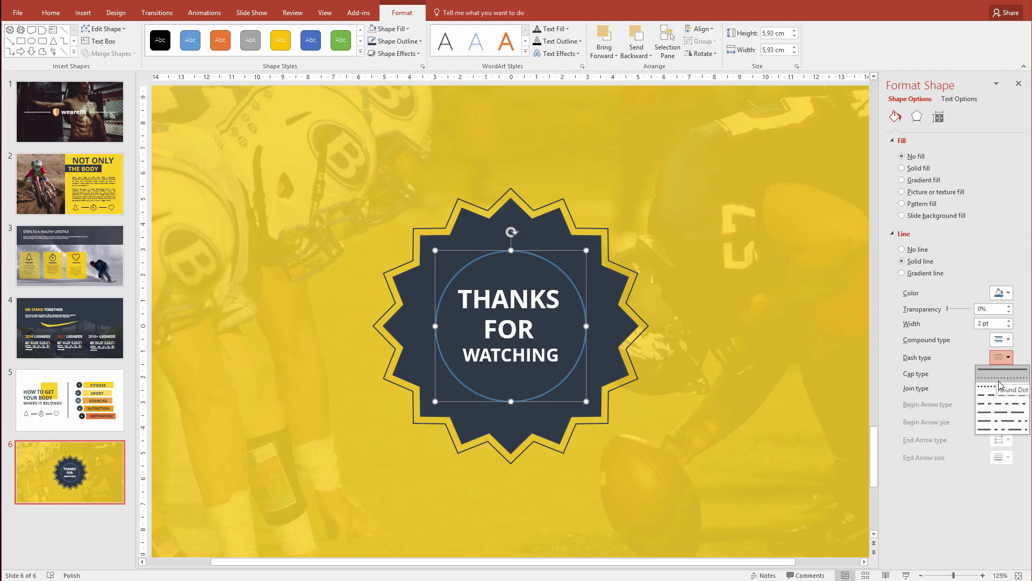
pyautogui.click(998, 380)
pyautogui.scroll(5, 543, 253)
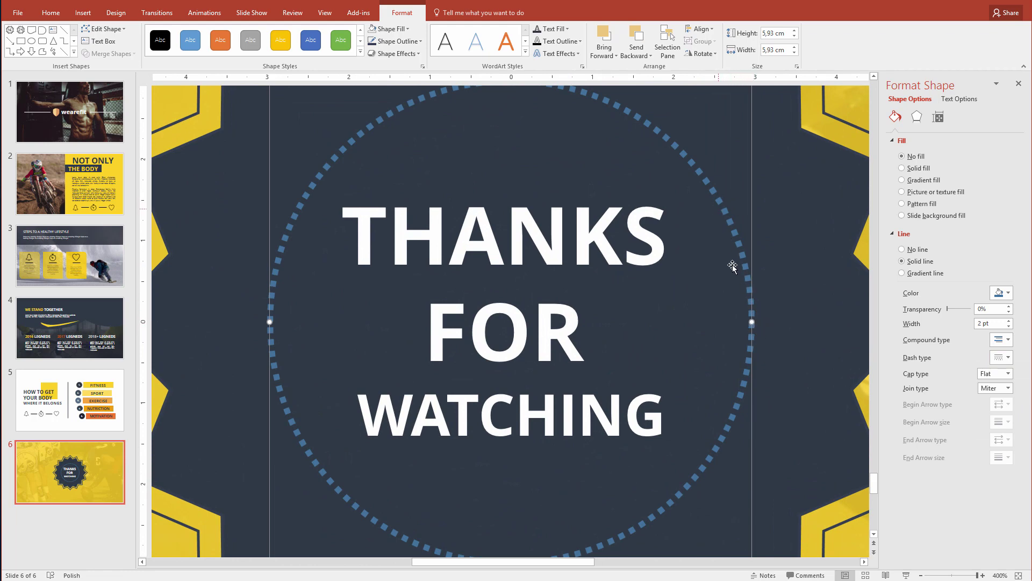
pyautogui.click(1002, 373)
pyautogui.click(996, 395)
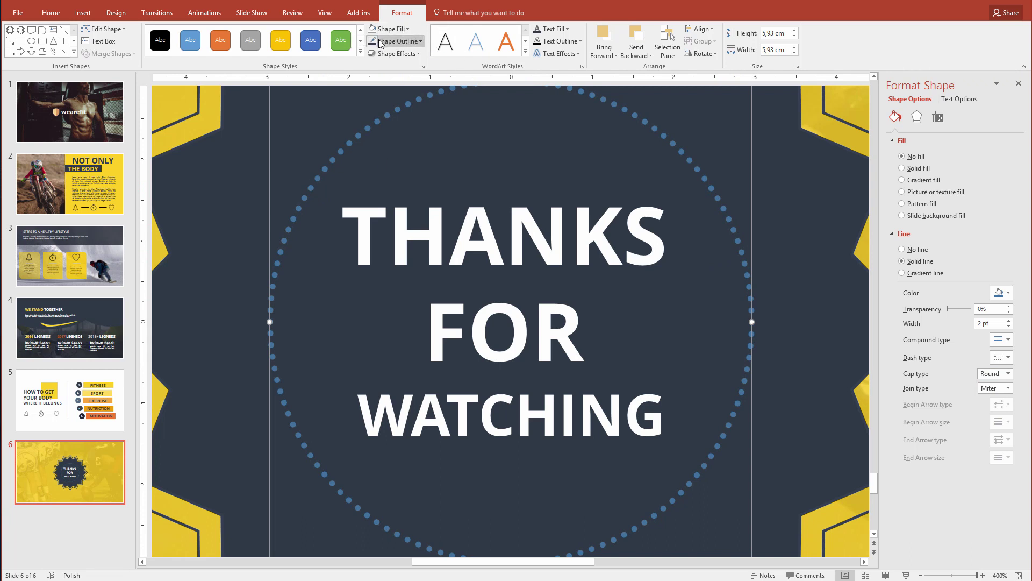
# Recolour the dotted circle's outline a lighter custom slate blue-grey.
pyautogui.click(409, 47)
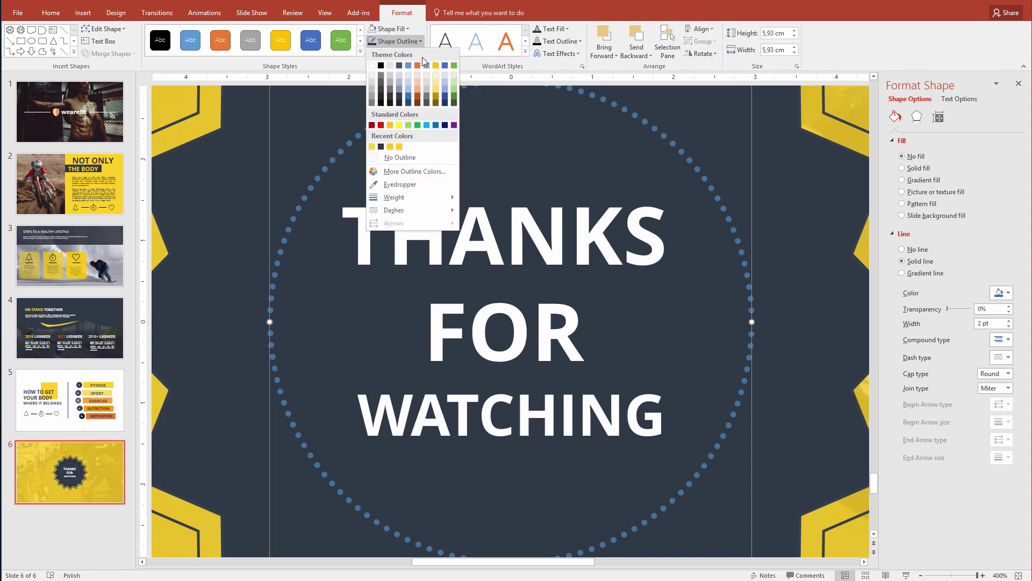
pyautogui.click(399, 97)
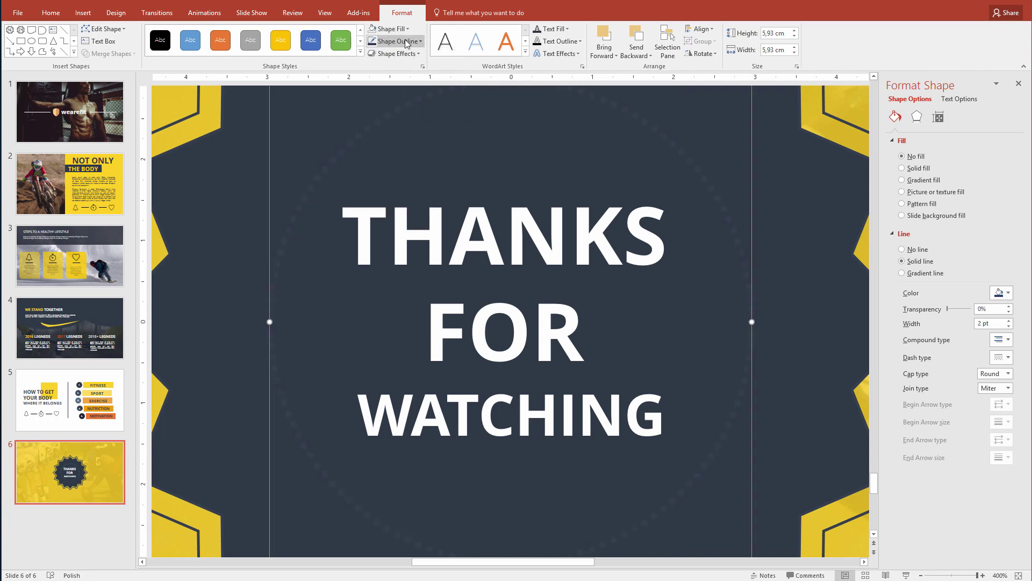
pyautogui.click(406, 45)
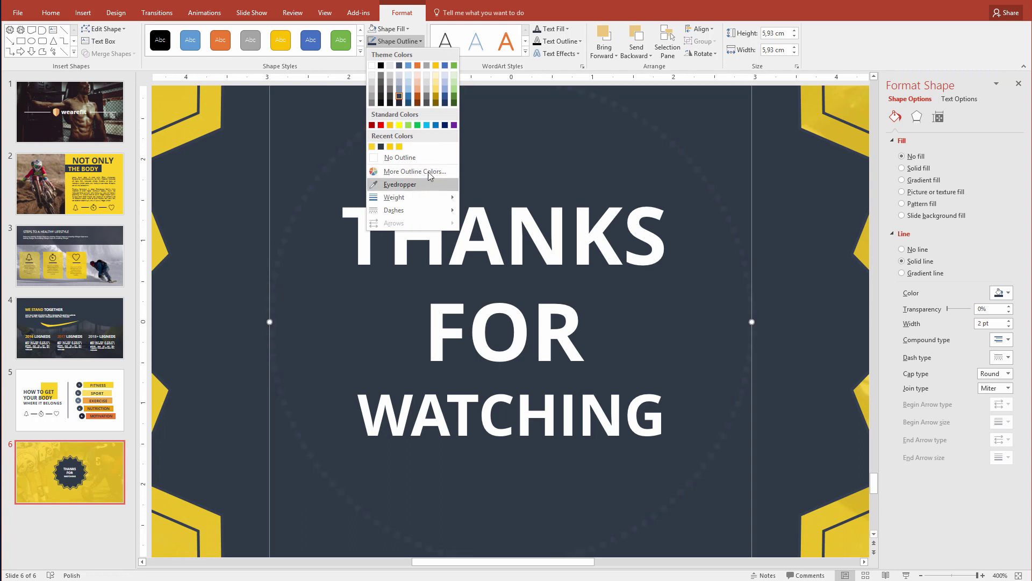
pyautogui.click(428, 171)
pyautogui.moveTo(550, 267); pyautogui.dragTo(554, 255)
pyautogui.click(576, 196)
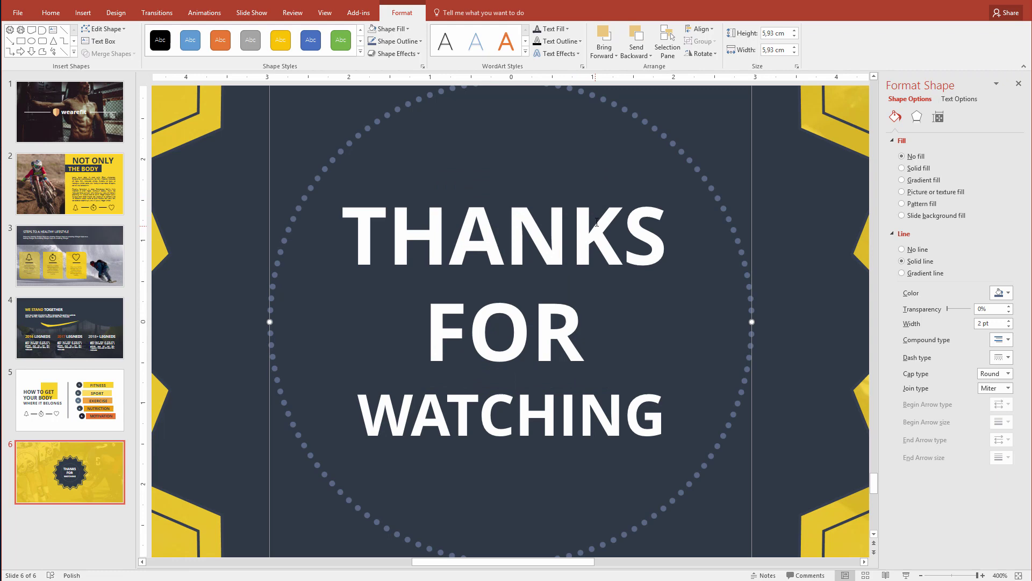
pyautogui.scroll(-10, 597, 222)
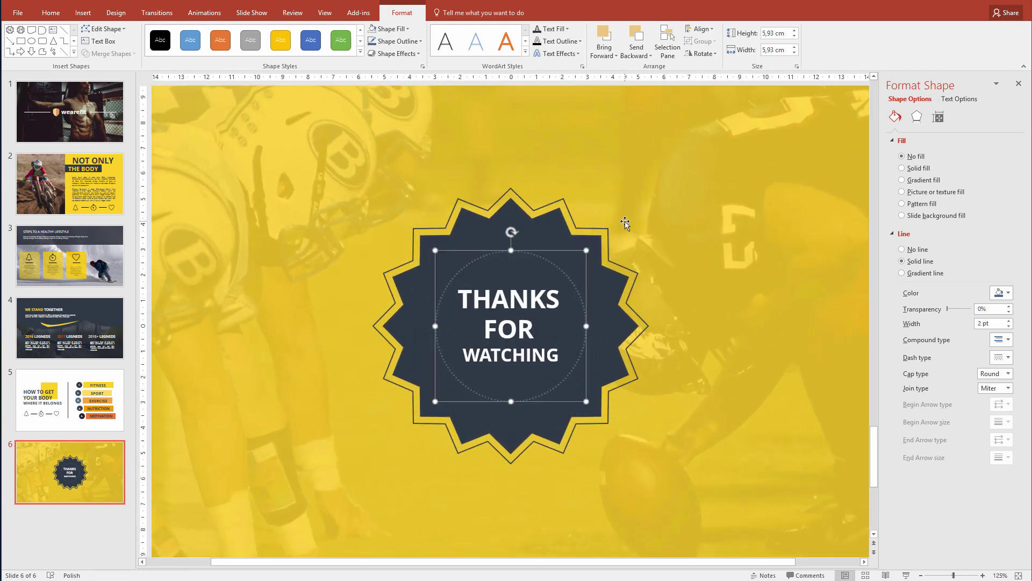
# Duplicate the dotted circle, centre the copy on the original, and enlarge it to about 7.4 cm.
pyautogui.hotkey('ctrl', 'd')
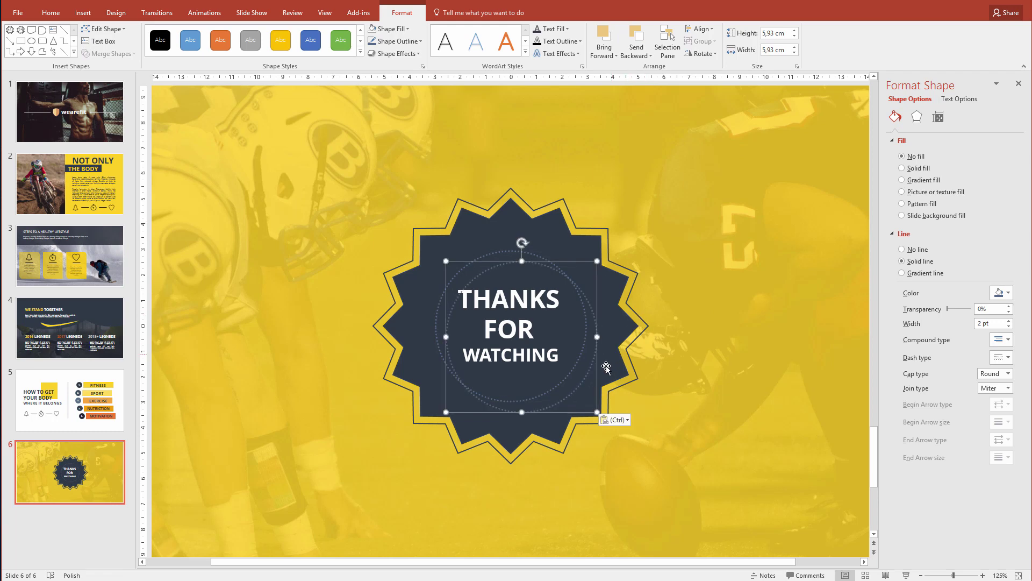
pyautogui.moveTo(606, 368); pyautogui.dragTo(586, 361)
pyautogui.moveTo(587, 403)
pyautogui.mouseDown()
pyautogui.moveTo(598, 409)
pyautogui.moveTo(596, 380)
pyautogui.moveTo(601, 413)
pyautogui.mouseUp()
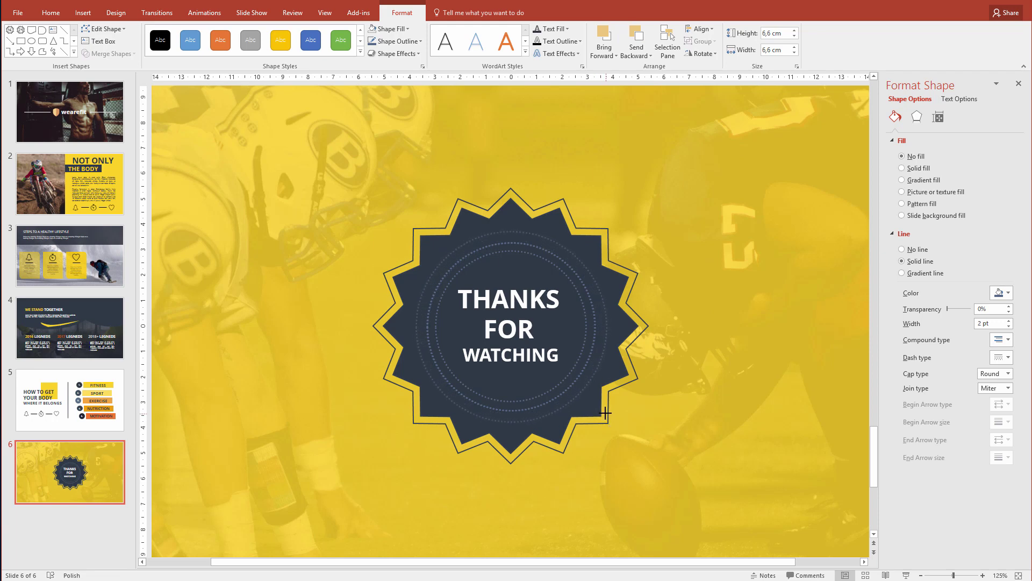
pyautogui.moveTo(605, 412); pyautogui.dragTo(605, 412)
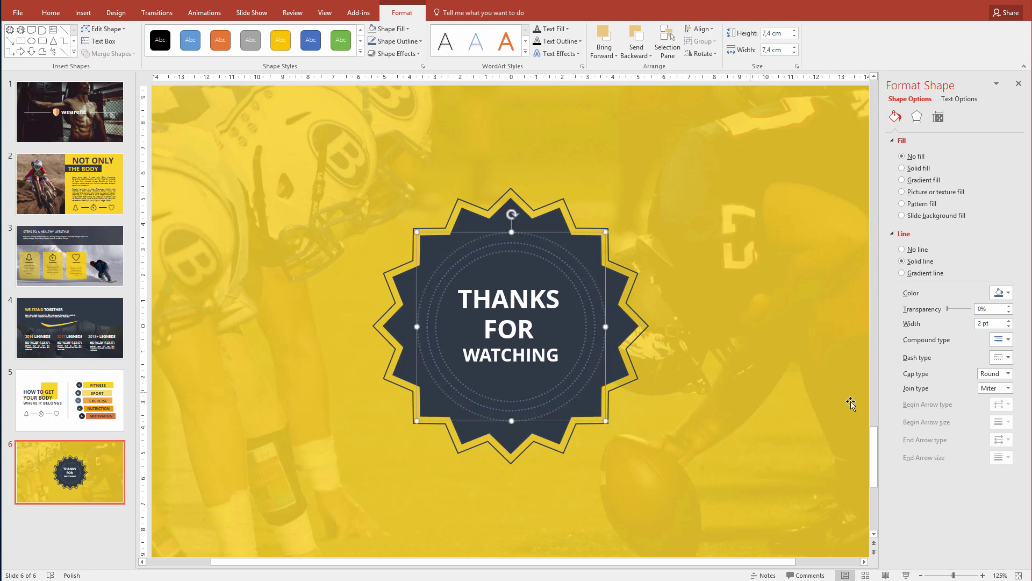
# Set the larger copy's dash type to solid and shrink it to 6.6 cm wide.
pyautogui.click(1003, 373)
pyautogui.click(1003, 339)
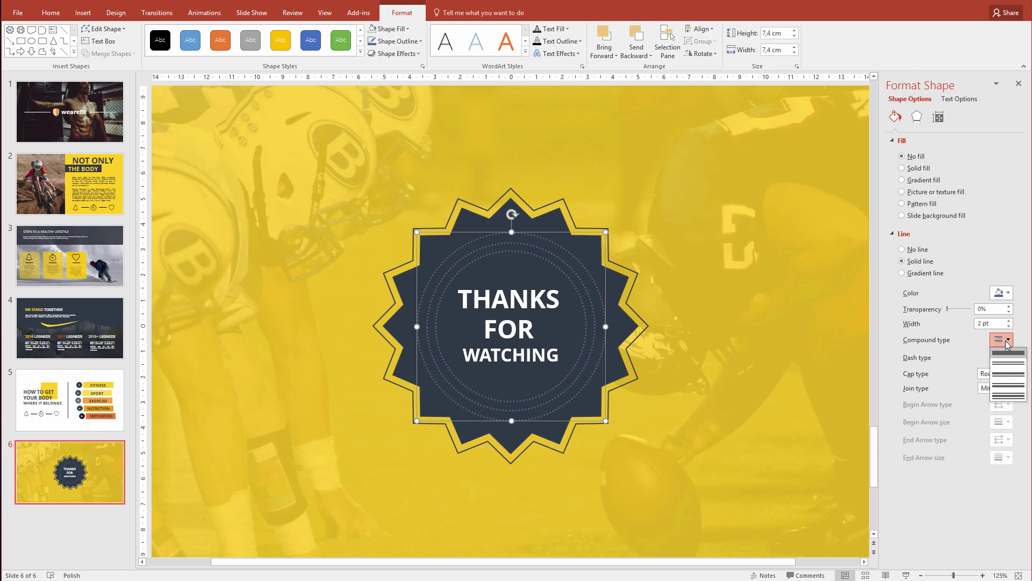
pyautogui.click(1004, 339)
pyautogui.click(1002, 357)
pyautogui.click(999, 370)
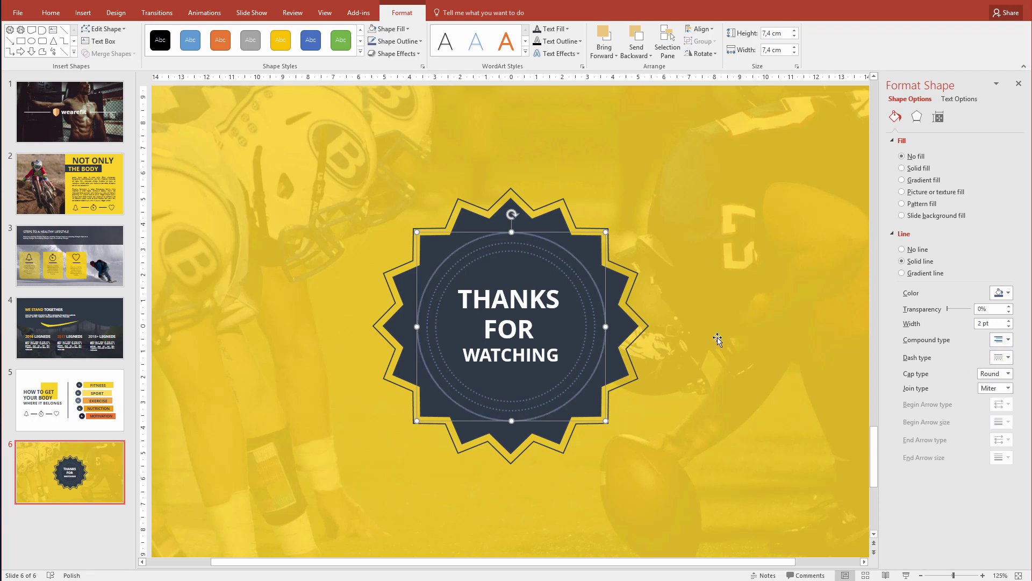
pyautogui.moveTo(604, 327); pyautogui.dragTo(611, 329)
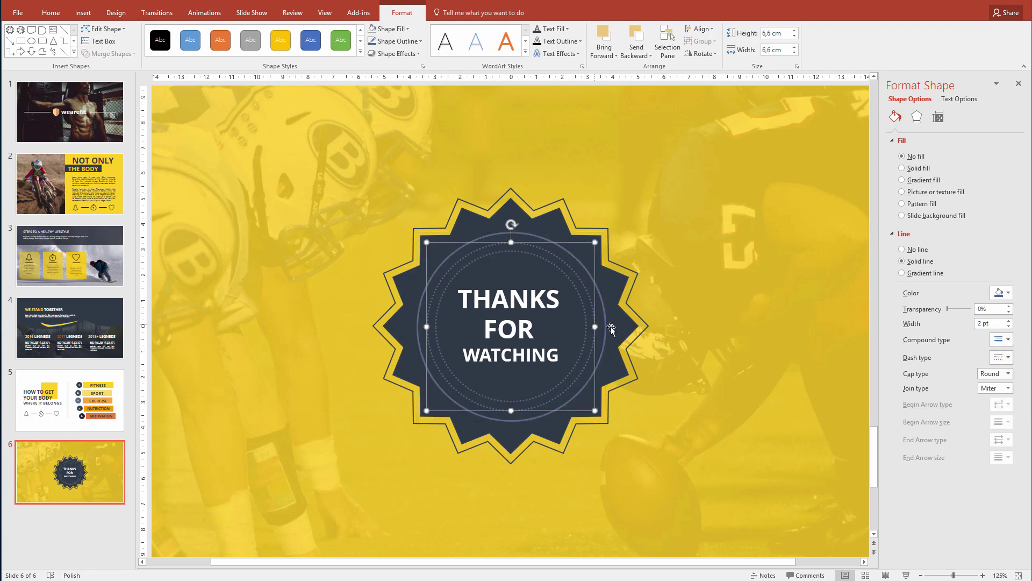
pyautogui.click(1006, 339)
pyautogui.click(1006, 339)
pyautogui.click(1006, 357)
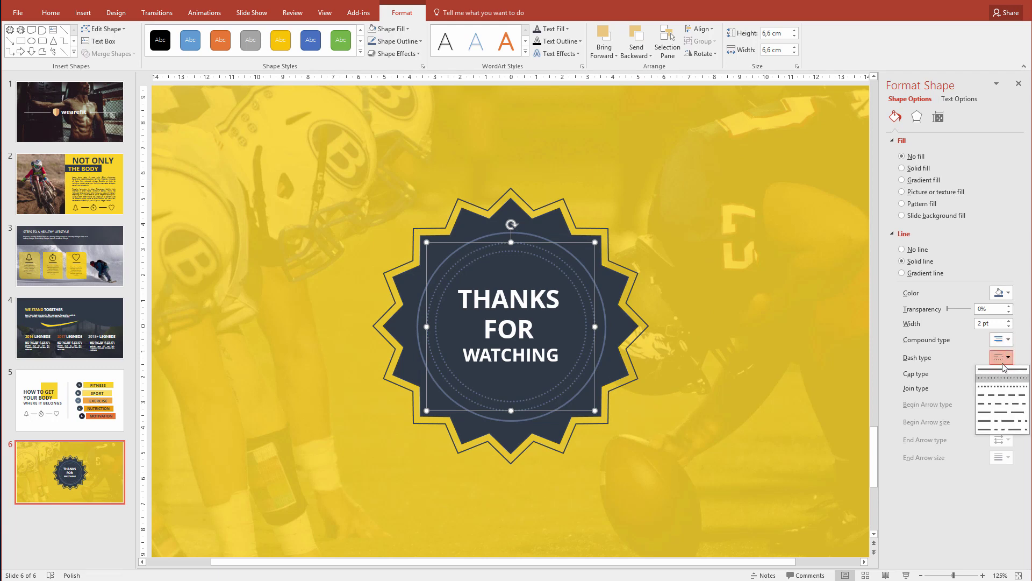
pyautogui.click(1005, 356)
pyautogui.scroll(5, 630, 376)
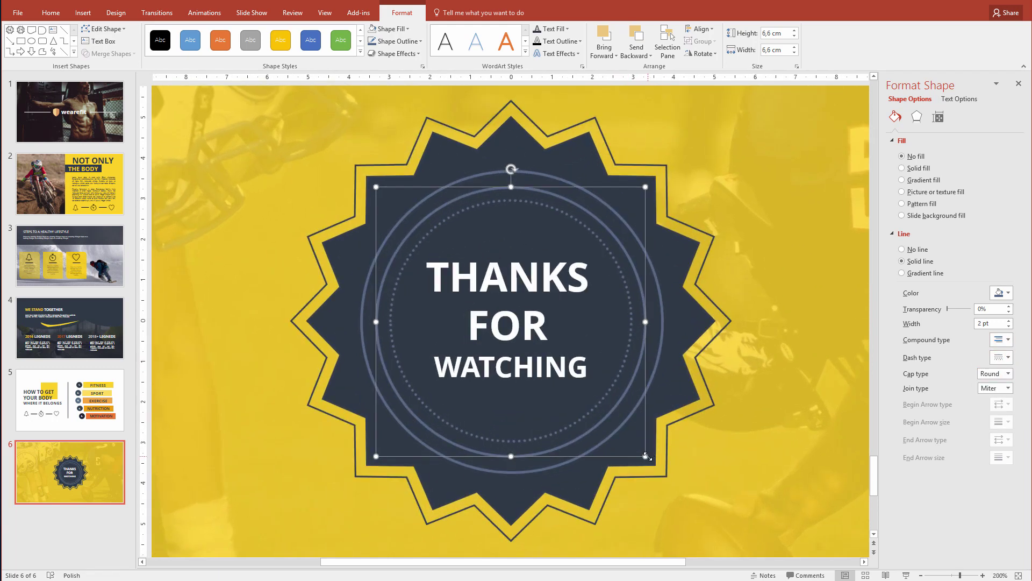
# Enlarge the outer circle and the shape behind it together to fill more of the star badge.
pyautogui.moveTo(646, 458); pyautogui.dragTo(655, 466)
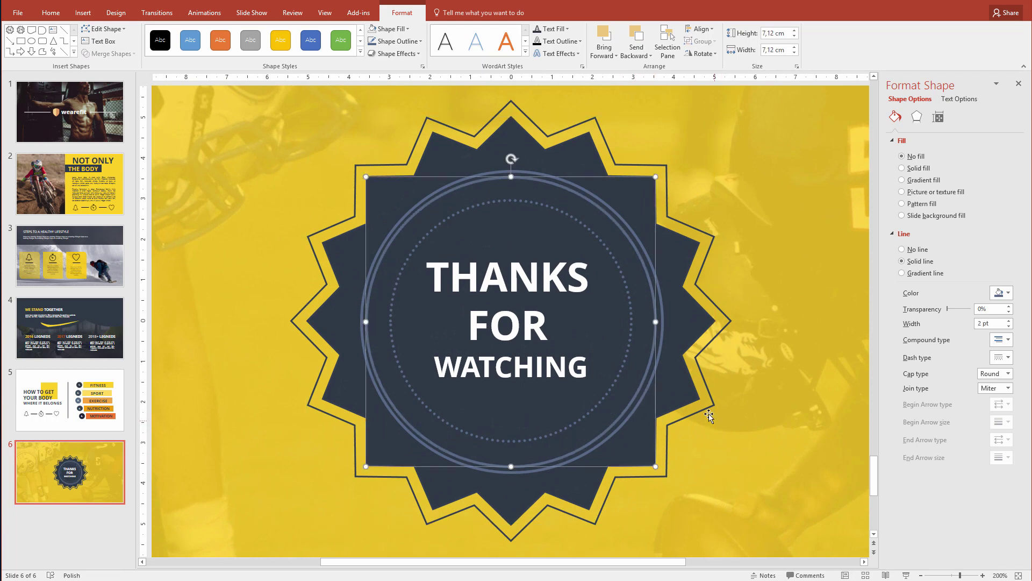
pyautogui.keyDown('shift'); pyautogui.click(664, 313); pyautogui.keyUp('shift')
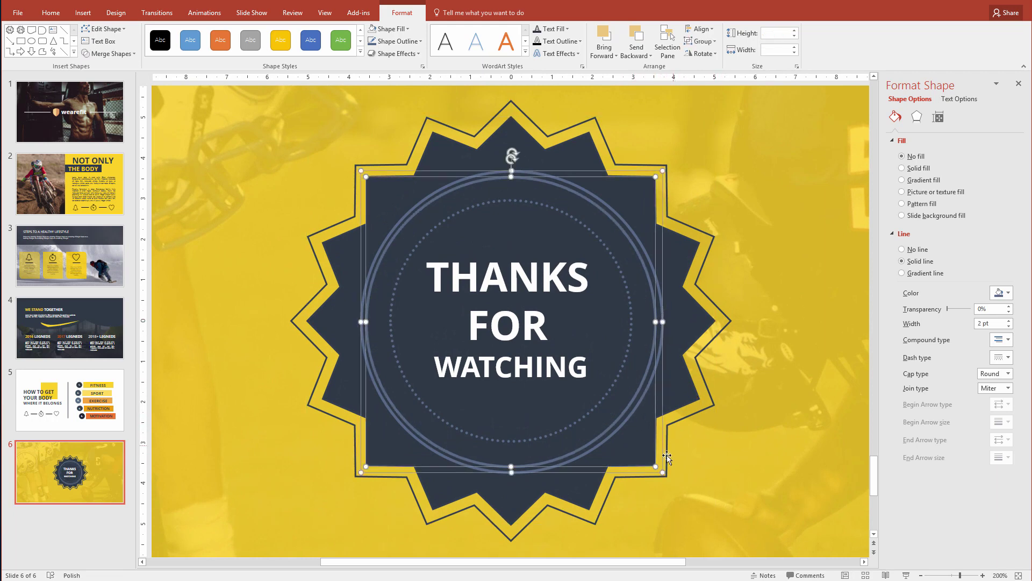
pyautogui.moveTo(662, 471); pyautogui.dragTo(681, 491)
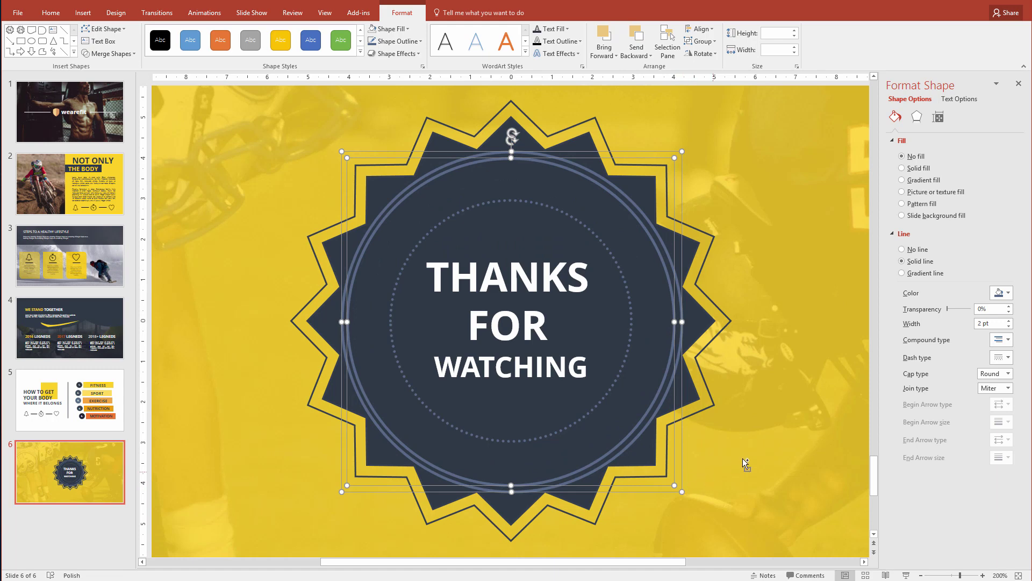
pyautogui.keyDown('ctrl'); pyautogui.scroll(-5, 747, 464); pyautogui.keyUp('ctrl')
# Give the selected ring shapes a dark theme-colour Shape Outline.
pyautogui.click(597, 414)
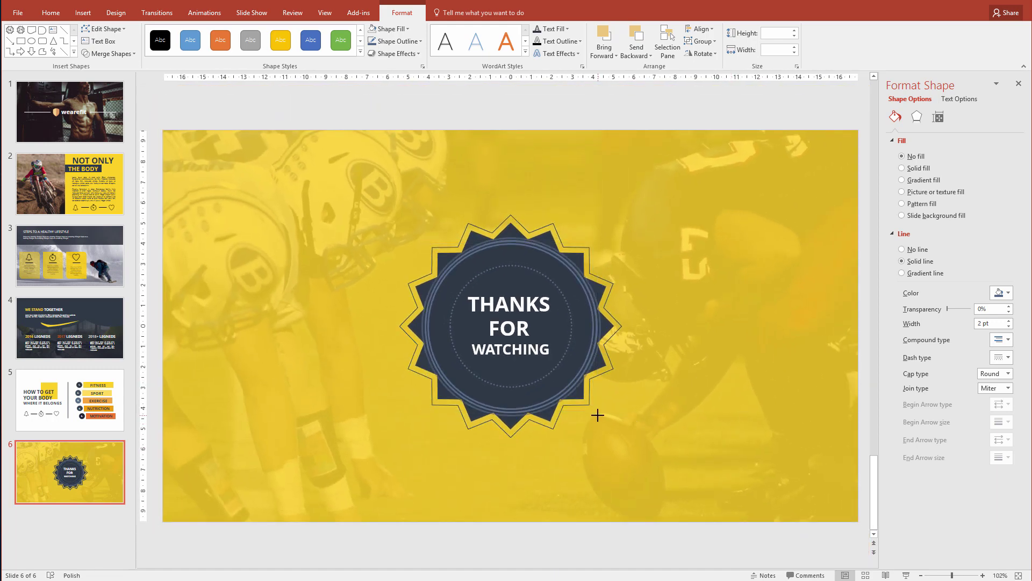
pyautogui.moveTo(590, 411); pyautogui.dragTo(590, 410)
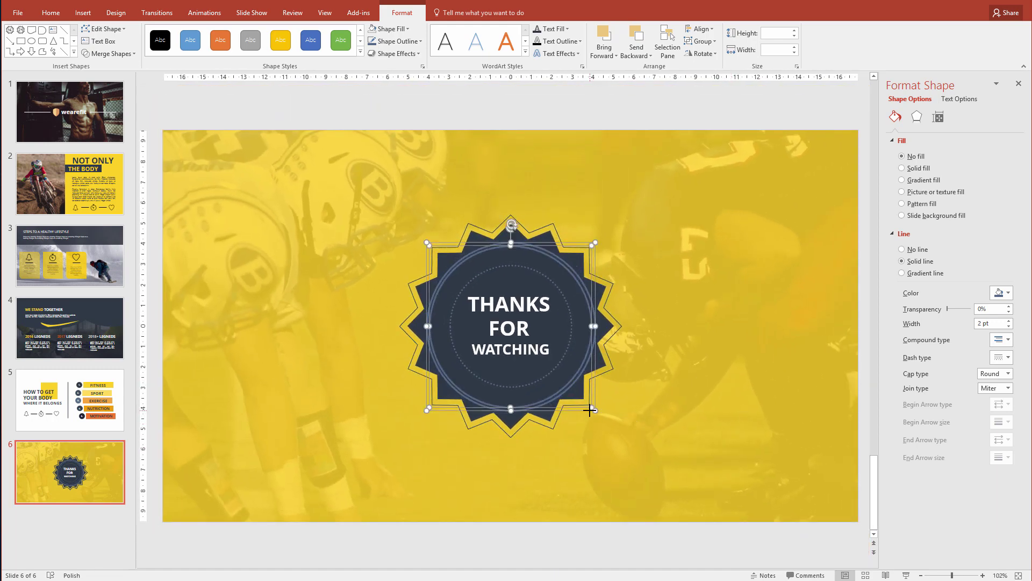
pyautogui.keyDown('ctrl'); pyautogui.scroll(2, 609, 405); pyautogui.keyUp('ctrl')
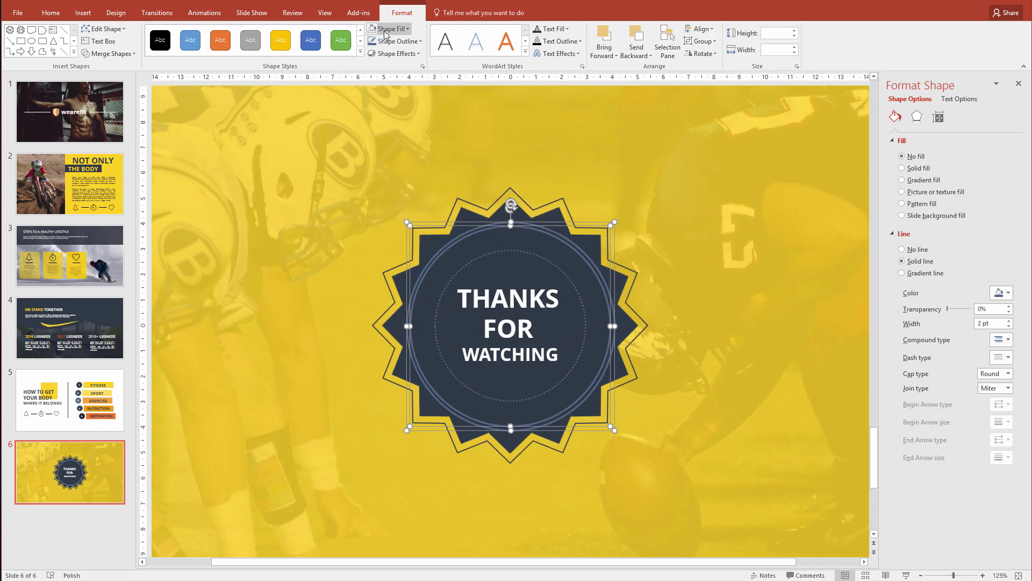
pyautogui.click(399, 43)
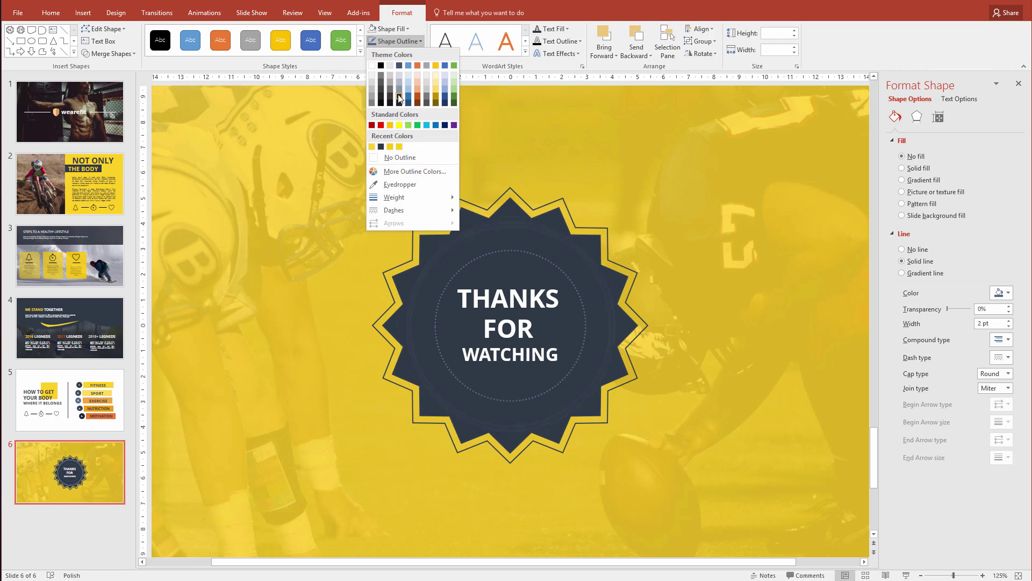
pyautogui.click(400, 97)
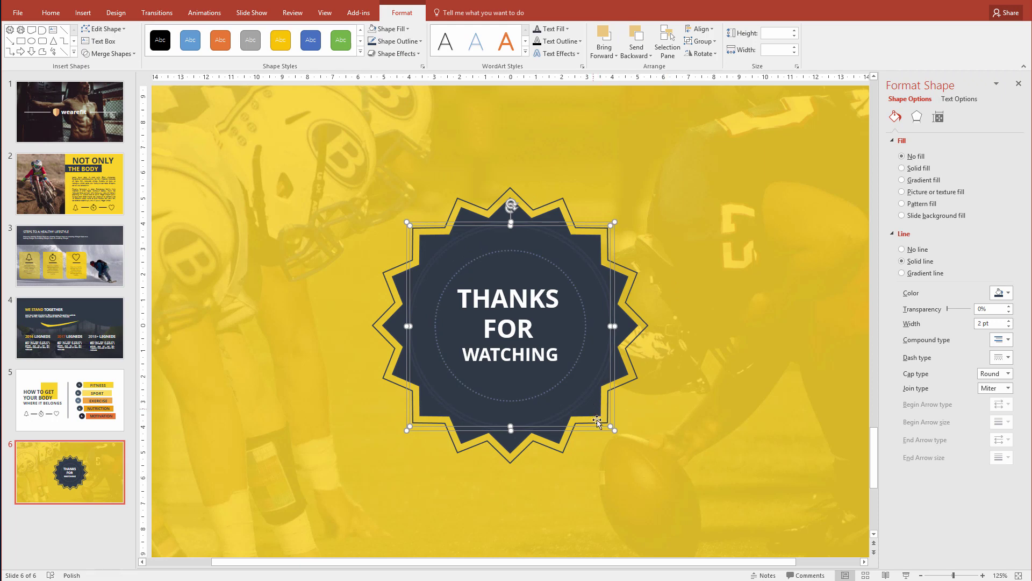
pyautogui.click(609, 431)
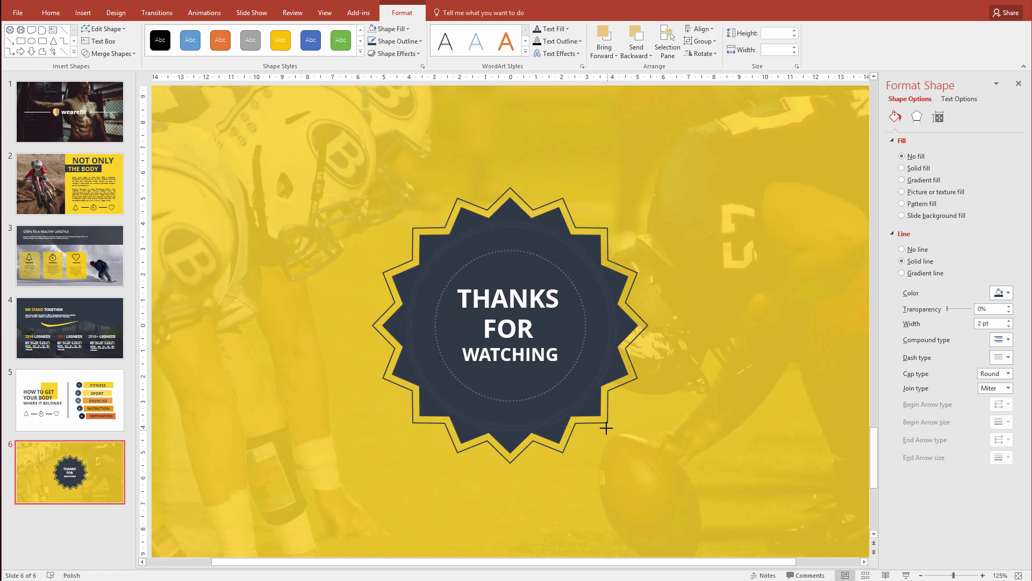
pyautogui.click(607, 425)
pyautogui.click(689, 192)
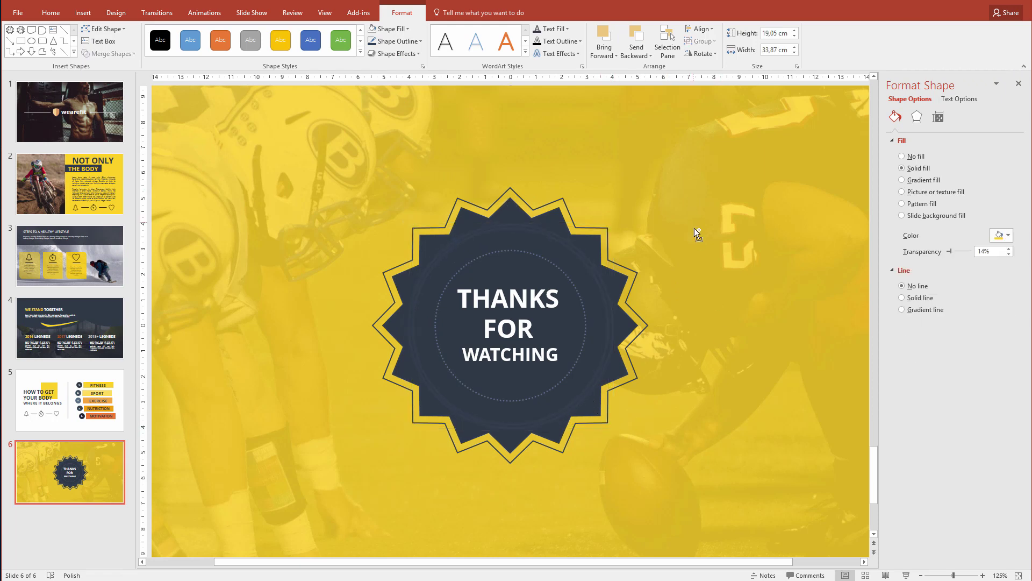
pyautogui.scroll(-3, 698, 234)
pyautogui.scroll(1, 663, 279)
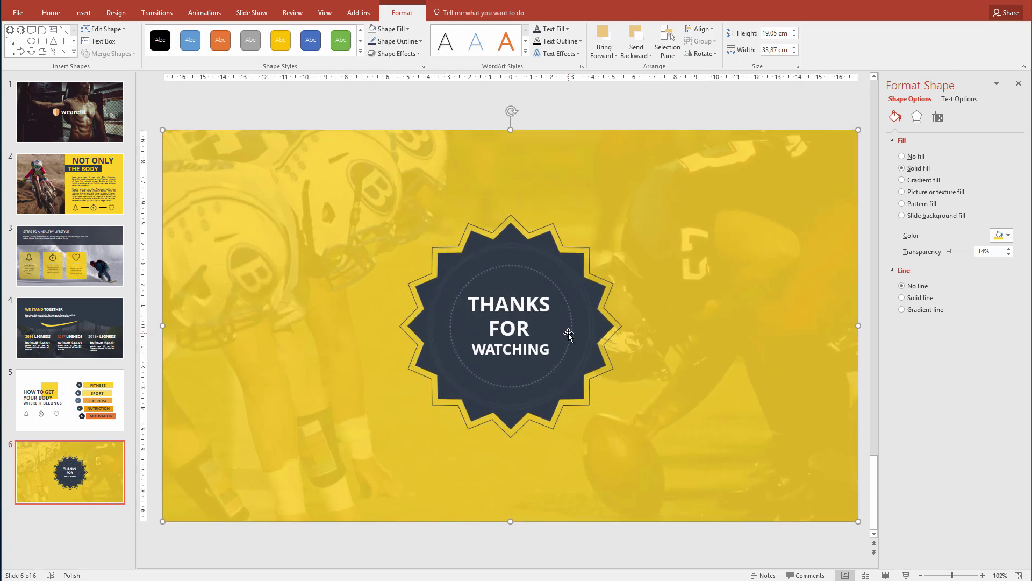
# Show the Selection Pane and select Oval 9, the inner dotted ring.
pyautogui.click(570, 331)
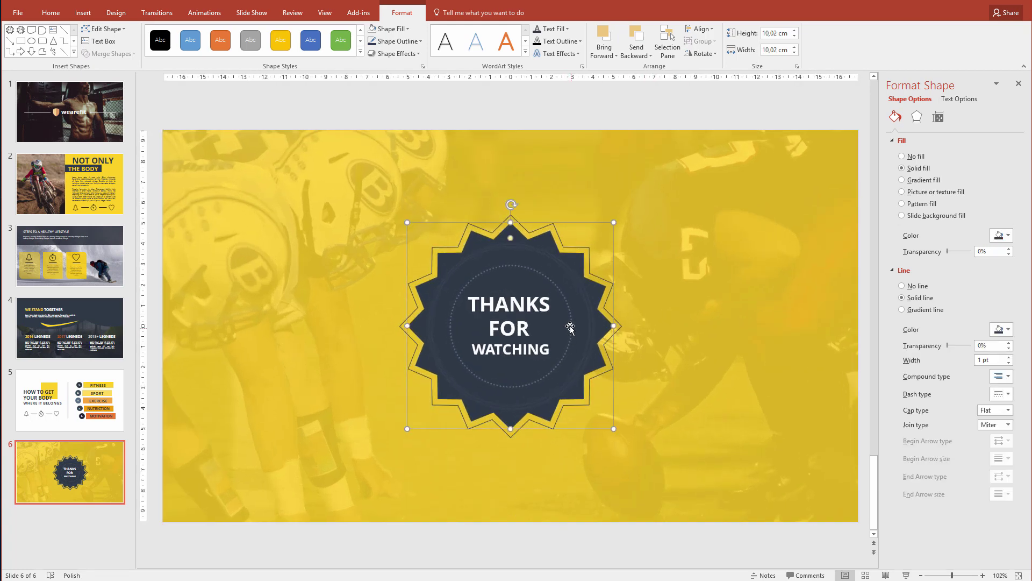
pyautogui.click(516, 266)
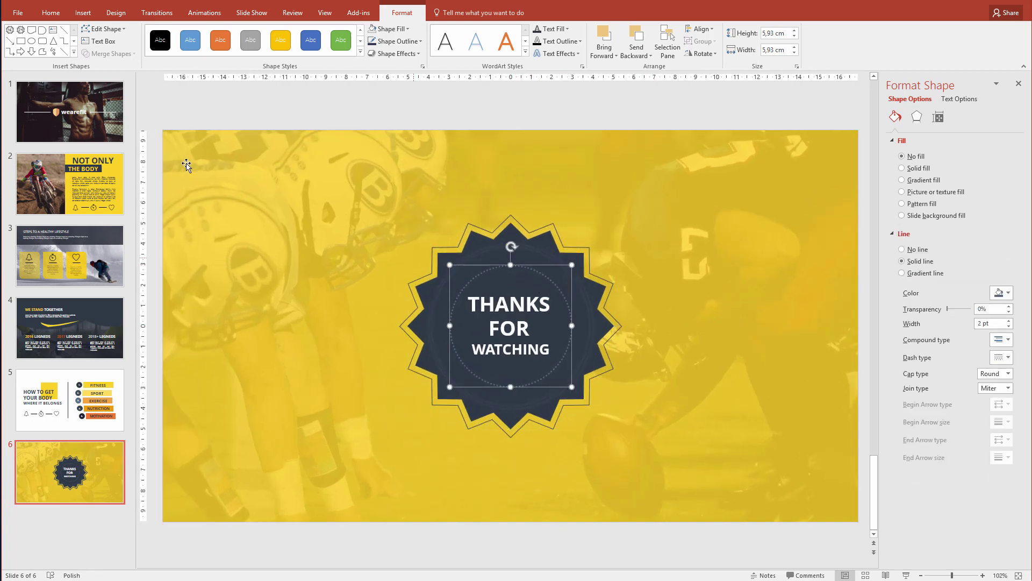
pyautogui.click(53, 16)
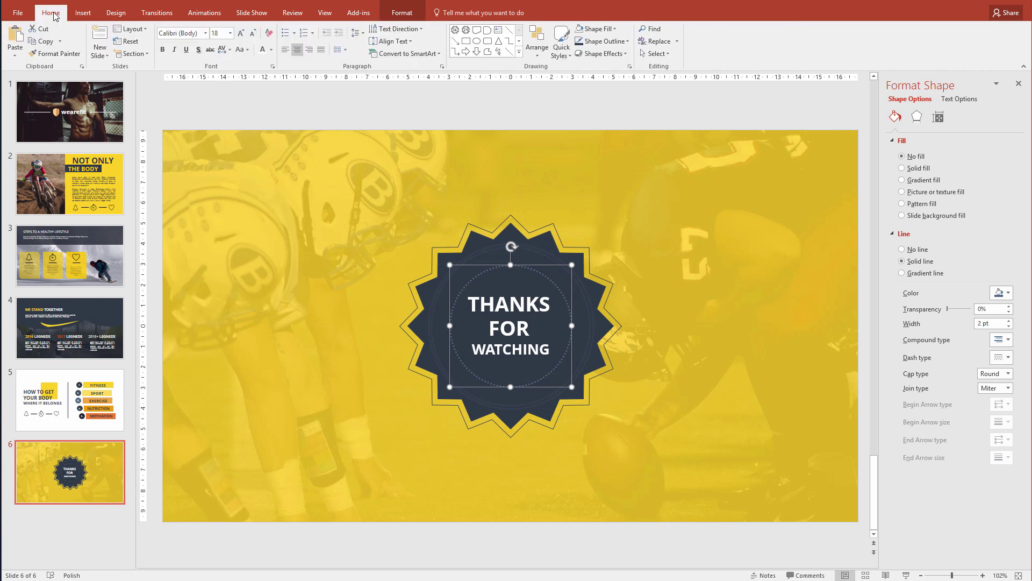
pyautogui.click(657, 54)
pyautogui.click(680, 96)
pyautogui.click(957, 147)
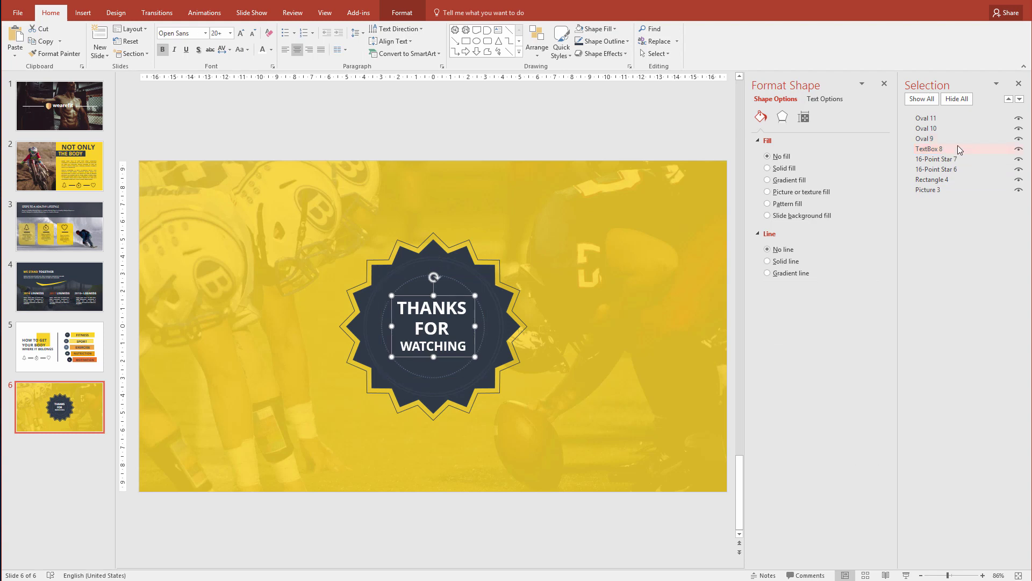
pyautogui.click(956, 139)
pyautogui.click(954, 128)
pyautogui.click(996, 138)
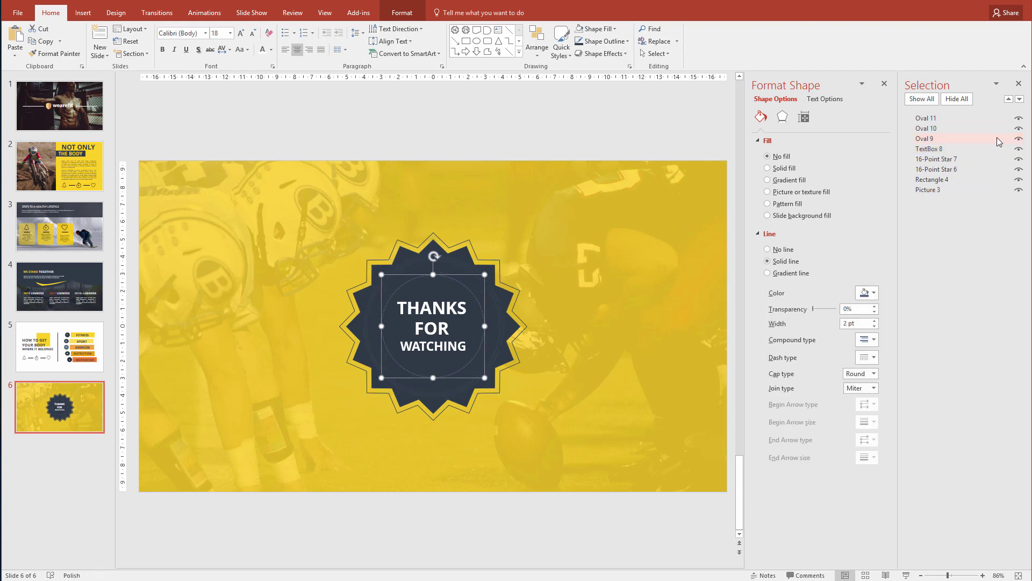
pyautogui.click(1019, 141)
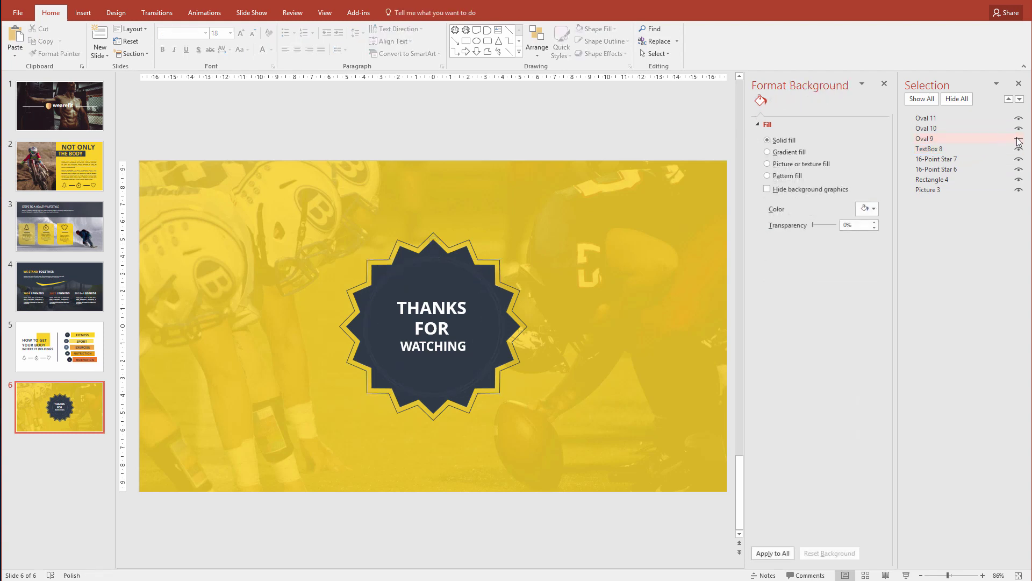
pyautogui.click(977, 141)
# Enlarge the dotted ring until it sits just inside the badge's points.
pyautogui.scroll(4, 509, 399)
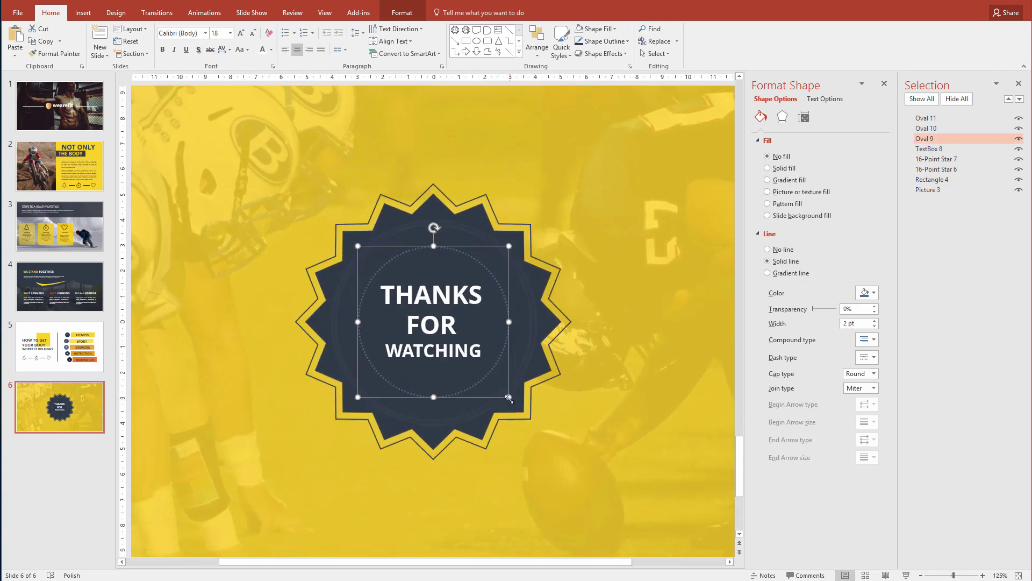
pyautogui.moveTo(510, 398); pyautogui.dragTo(515, 404)
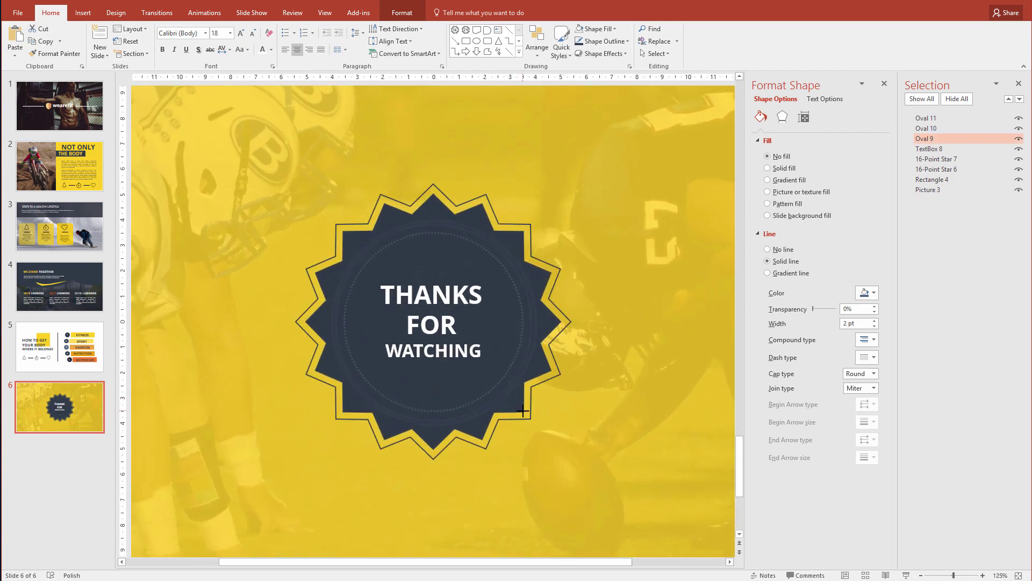
pyautogui.moveTo(525, 412); pyautogui.dragTo(526, 413)
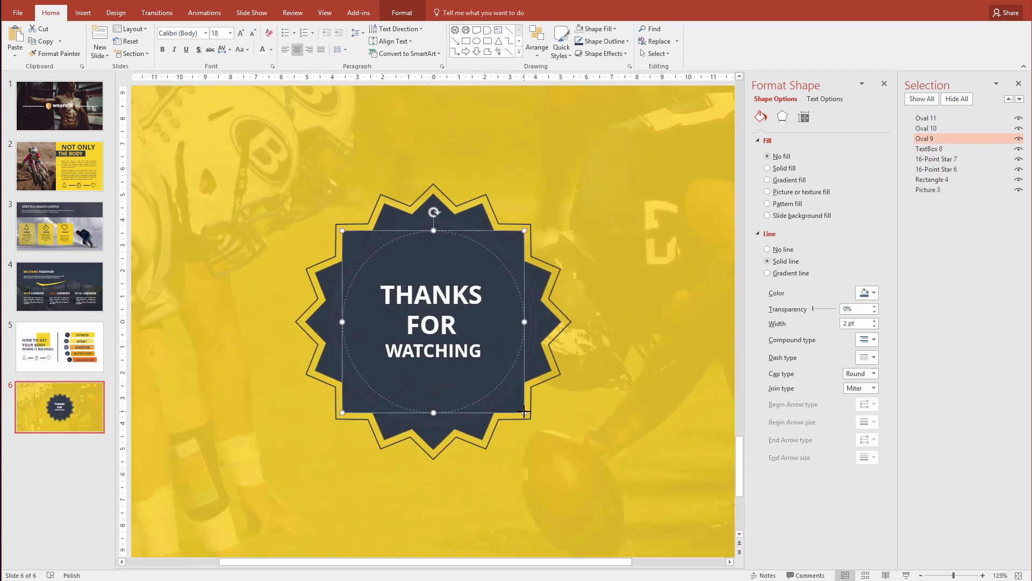
pyautogui.scroll(-4, 579, 399)
pyautogui.click(566, 500)
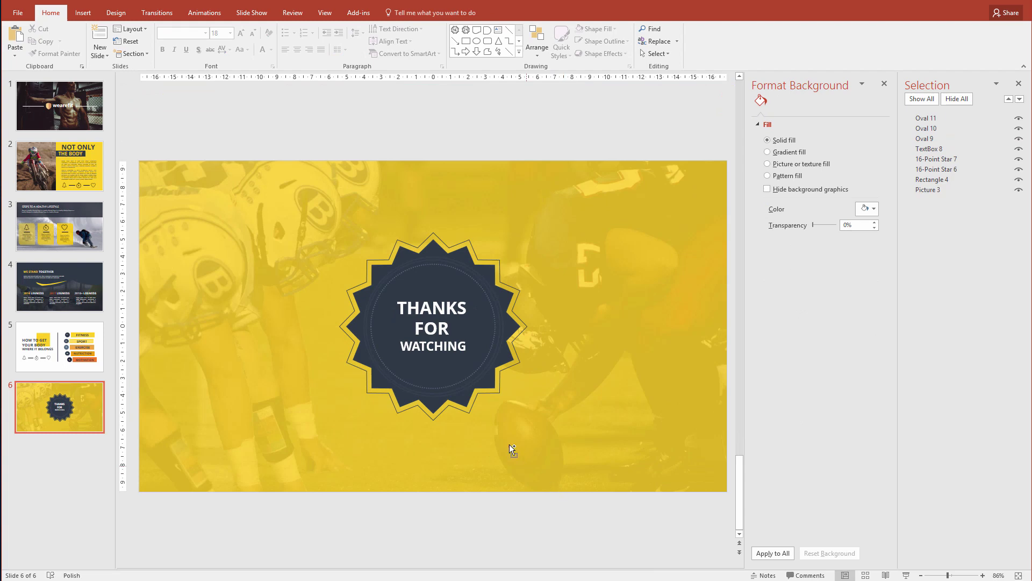
pyautogui.scroll(4, 491, 393)
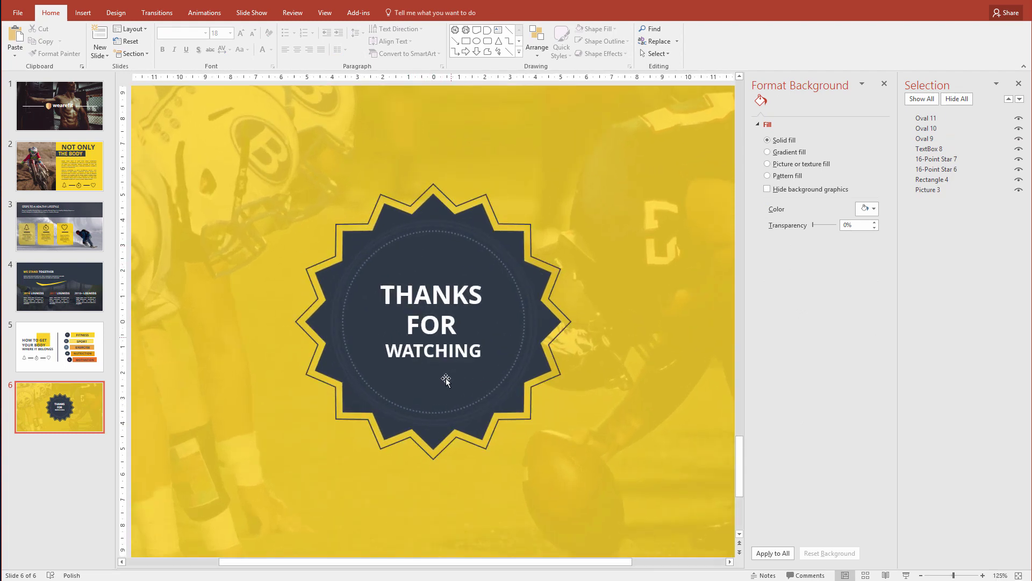
# Draw a small oval circle centred above THANKS.
pyautogui.click(83, 12)
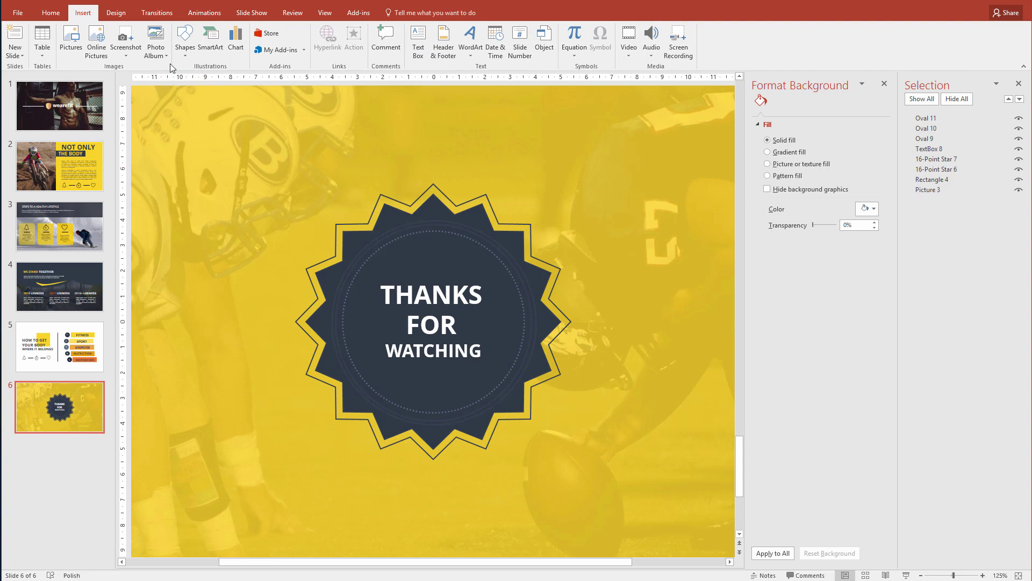
pyautogui.click(184, 40)
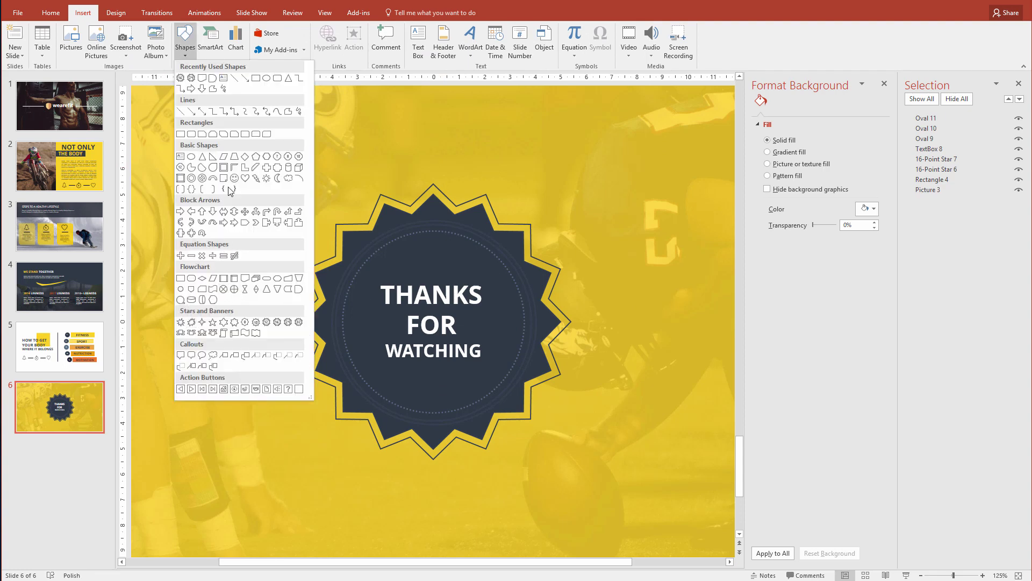
pyautogui.click(192, 168)
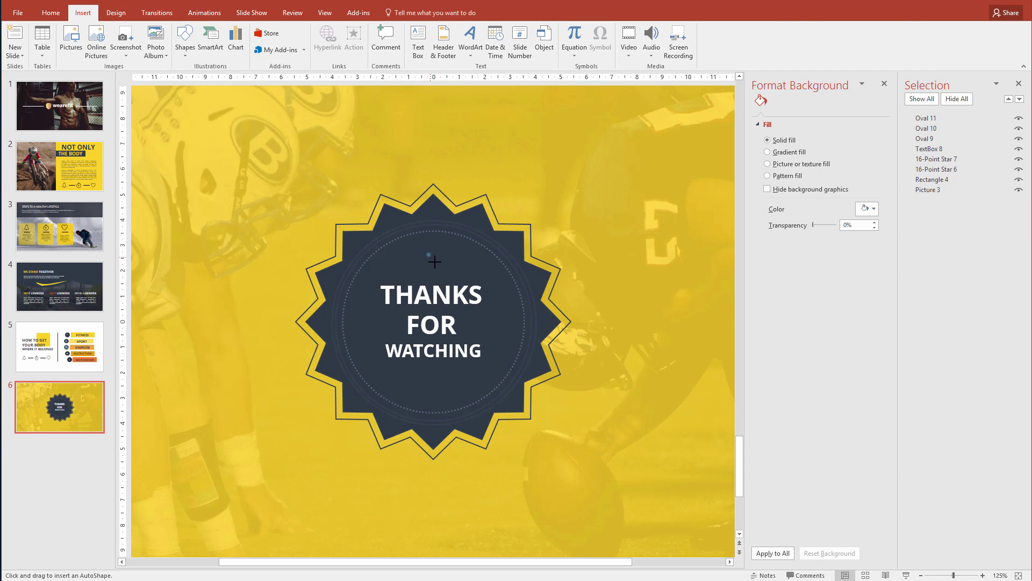
pyautogui.moveTo(434, 262); pyautogui.dragTo(440, 266)
pyautogui.keyDown('ctrl'); pyautogui.scroll(10, 431, 258); pyautogui.keyUp('ctrl')
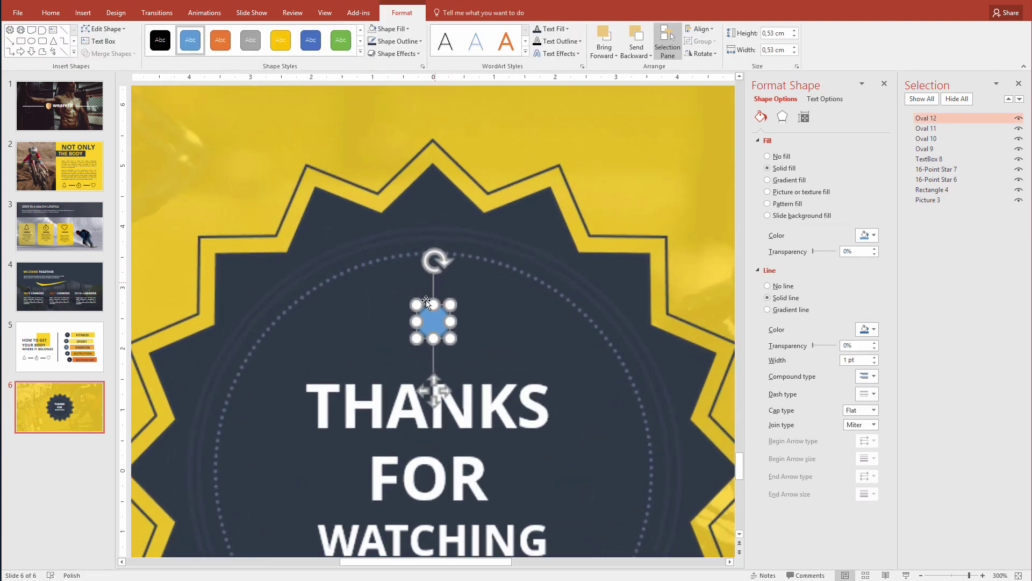
pyautogui.moveTo(432, 321); pyautogui.dragTo(426, 320)
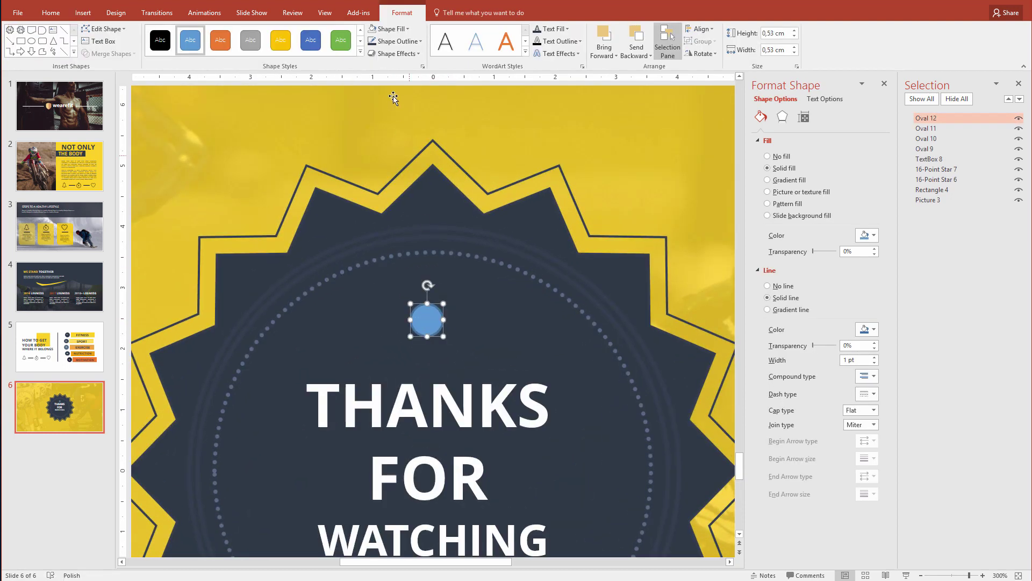
# Remove the circle's outline and eyedrop the badge's slate colour as its fill.
pyautogui.click(398, 42)
pyautogui.click(419, 160)
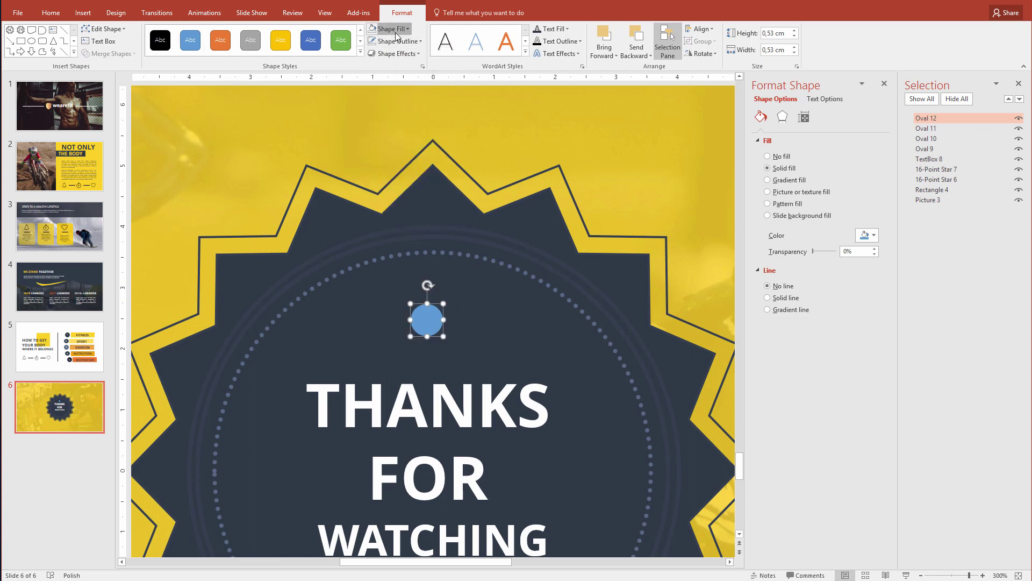
pyautogui.click(397, 30)
pyautogui.click(401, 177)
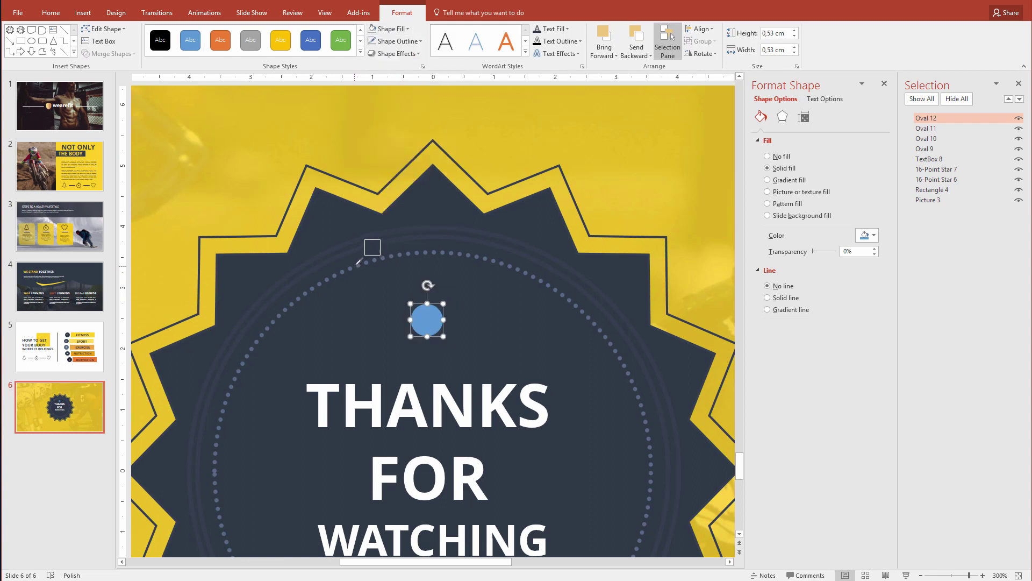
pyautogui.click(361, 266)
# Add smaller copies left and right of the larger dot and centre the row above THANKS.
pyautogui.moveTo(424, 319); pyautogui.dragTo(486, 334)
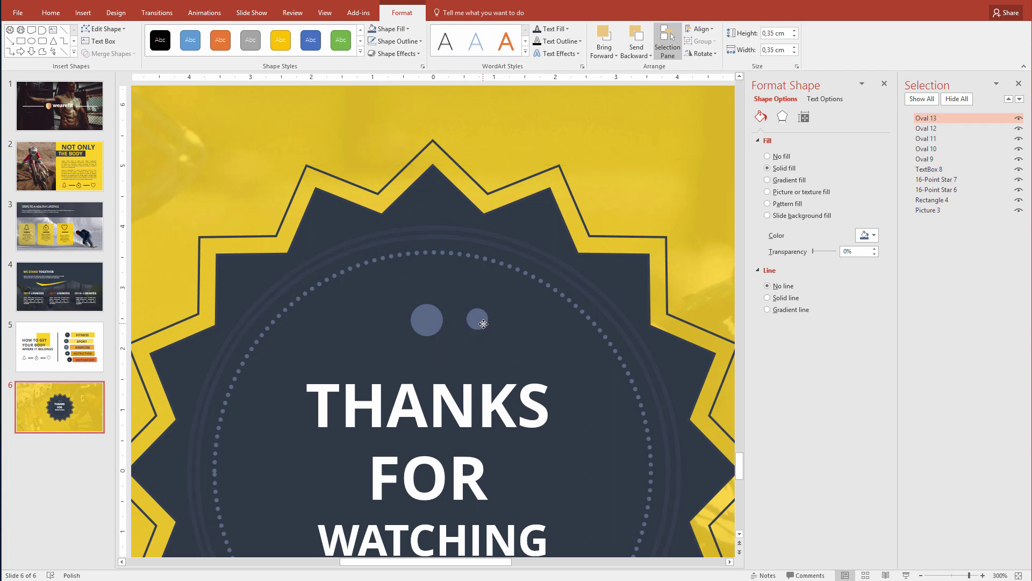
pyautogui.hotkey('ctrl', 'd')
pyautogui.moveTo(492, 332); pyautogui.dragTo(372, 316)
pyautogui.keyDown('shift'); pyautogui.click(427, 320); pyautogui.keyUp('shift')
pyautogui.keyDown('shift'); pyautogui.click(466, 328); pyautogui.keyUp('shift')
pyautogui.moveTo(446, 322); pyautogui.dragTo(433, 461)
pyautogui.scroll(-10, 452, 325)
# Paste a copy of the three-dot row below WATCHING.
pyautogui.hotkey('ctrl', 'v')
pyautogui.scroll(-4, 512, 426)
pyautogui.scroll(2, 521, 418)
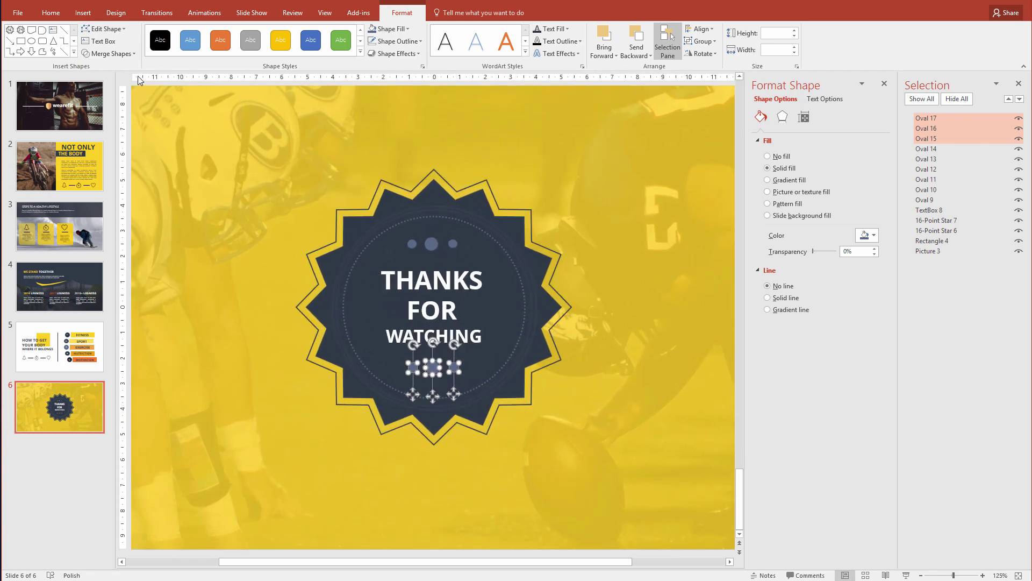
# Change both the lower and upper dot trios into 4-Point Star shapes.
pyautogui.click(104, 30)
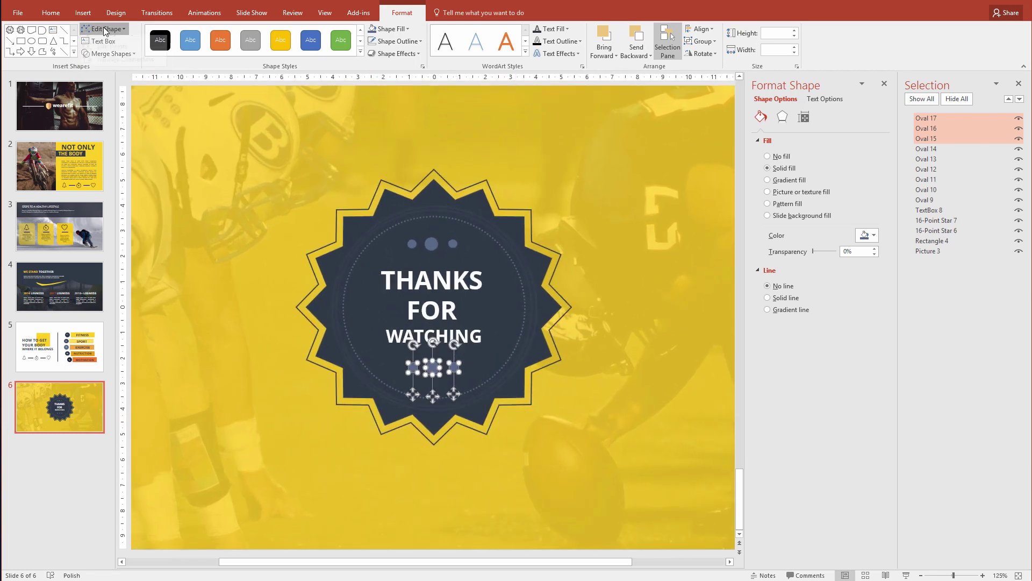
pyautogui.moveTo(115, 45)
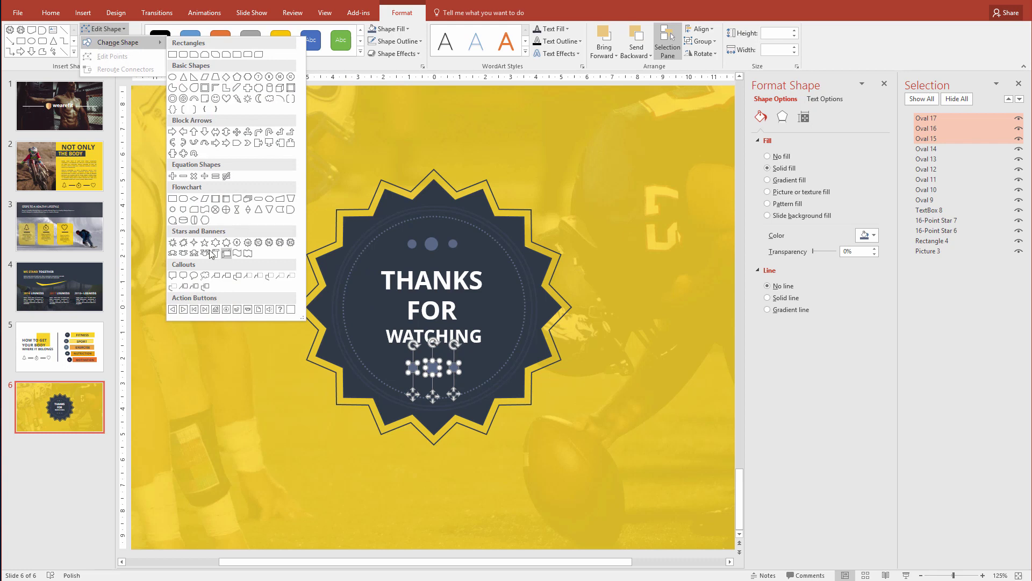
pyautogui.click(195, 243)
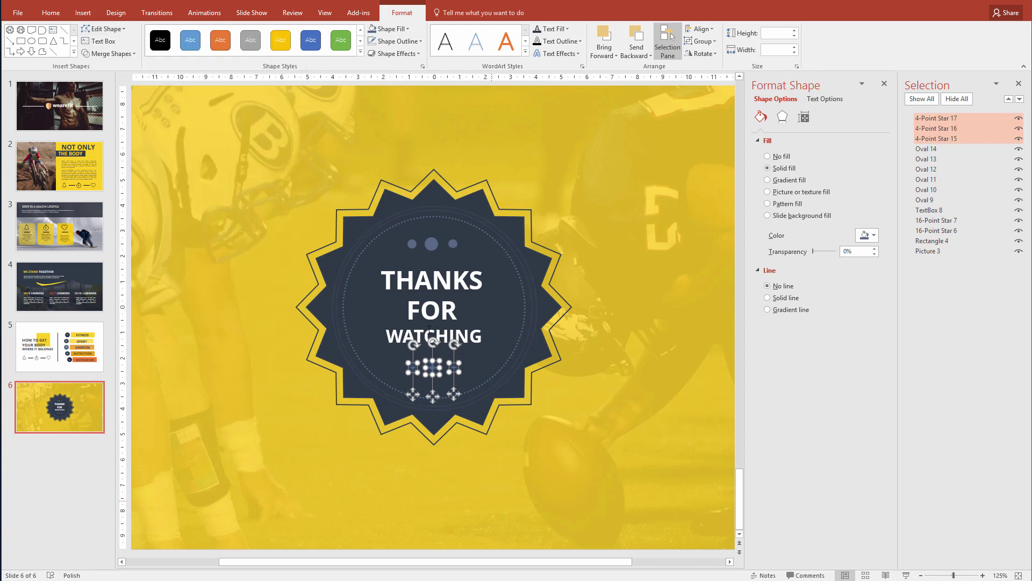
pyautogui.click(412, 244)
pyautogui.keyDown('shift'); pyautogui.click(430, 245); pyautogui.keyUp('shift')
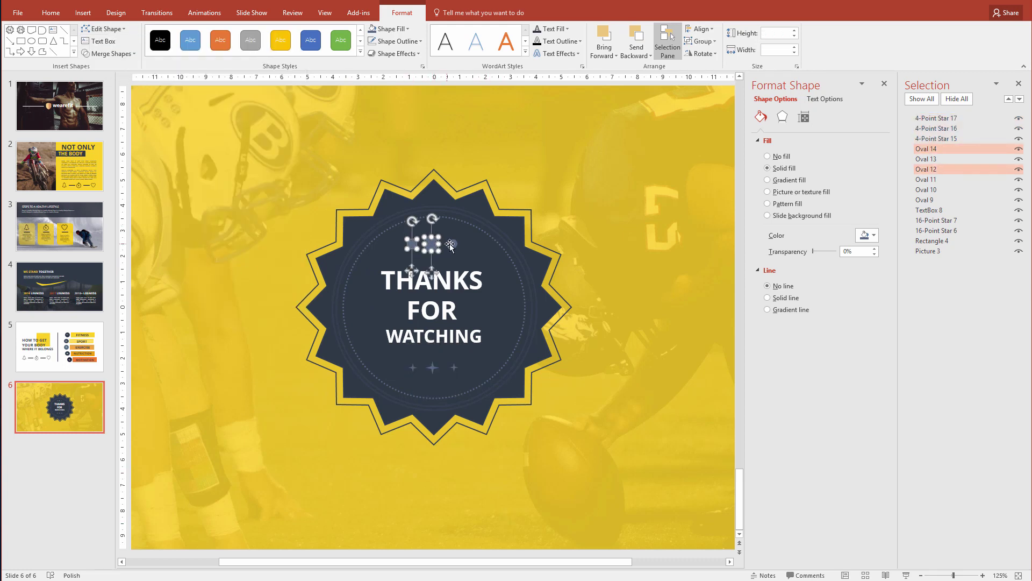
pyautogui.keyDown('shift'); pyautogui.click(454, 243); pyautogui.keyUp('shift')
pyautogui.click(103, 28)
pyautogui.moveTo(118, 42)
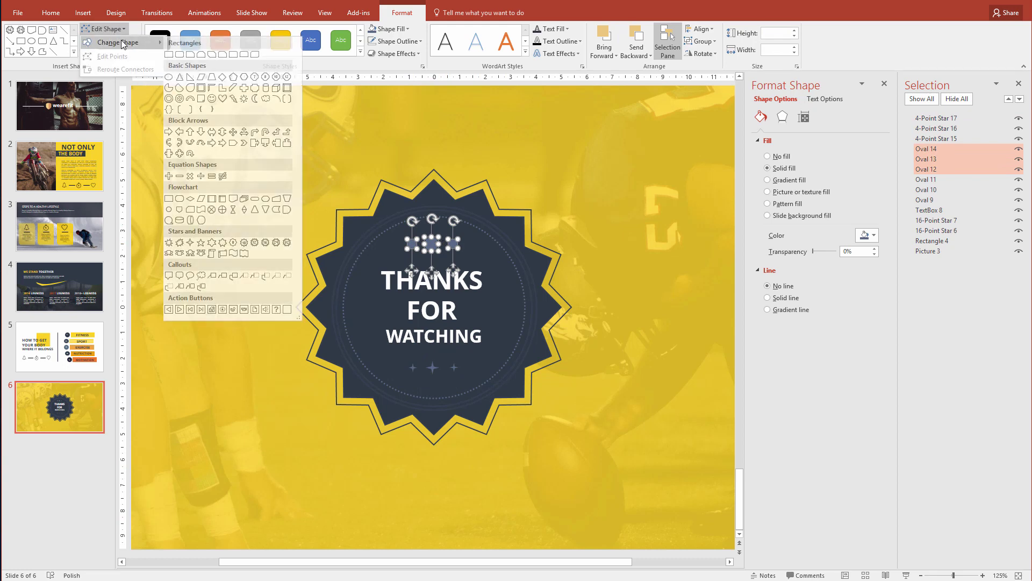
pyautogui.click(194, 243)
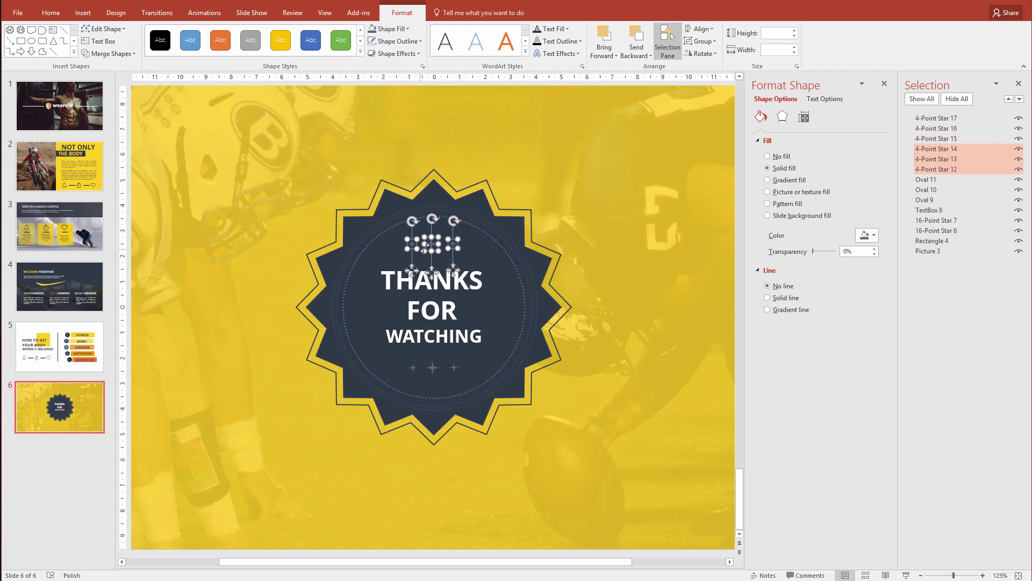
# Enlarge the three upper stars and shift the outer two for even spacing.
pyautogui.moveTo(438, 253); pyautogui.dragTo(445, 257)
pyautogui.click(452, 253)
pyautogui.scroll(5, 460, 231)
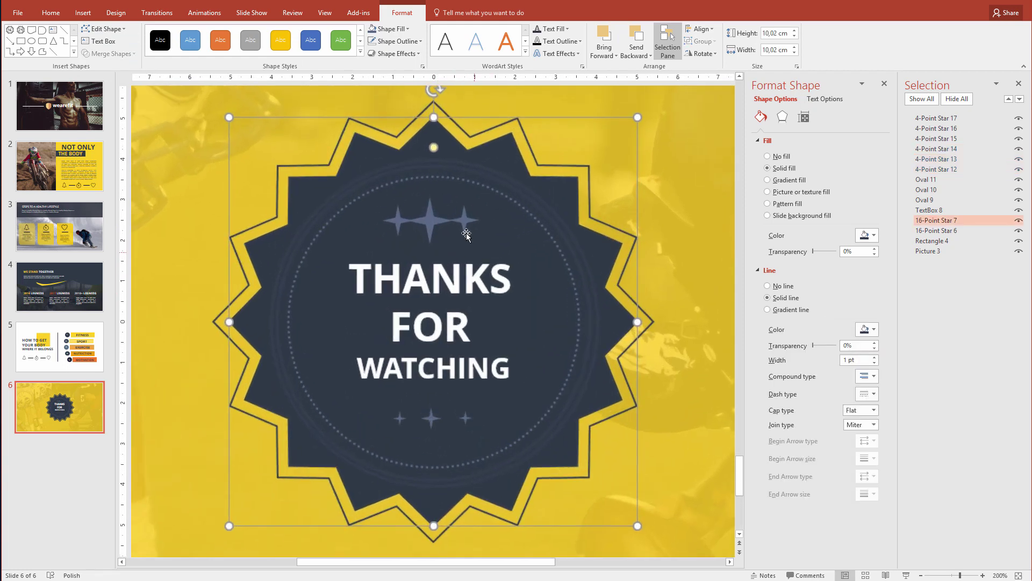
pyautogui.click(466, 225)
pyautogui.moveTo(475, 223); pyautogui.dragTo(479, 224)
pyautogui.click(401, 221)
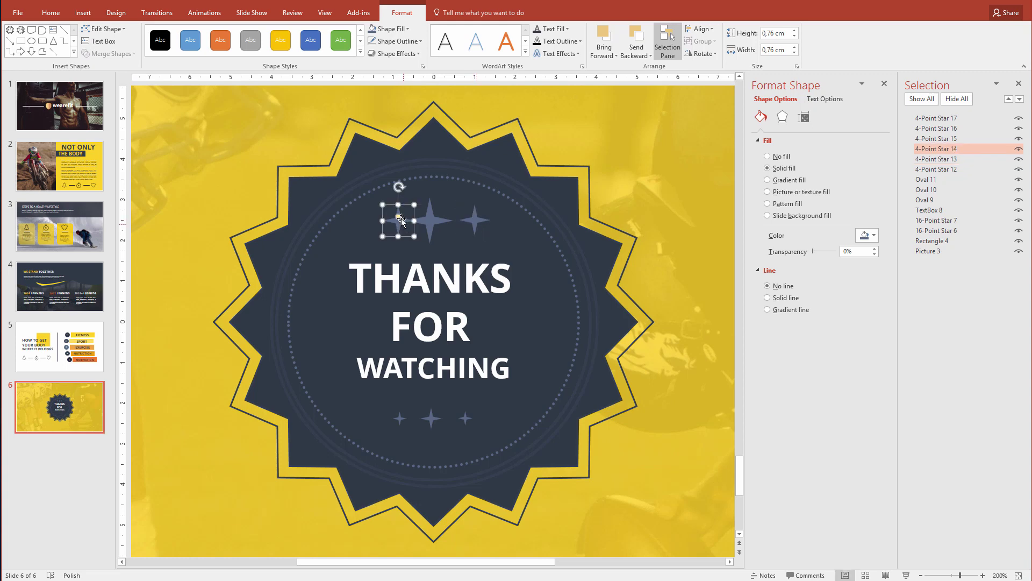
pyautogui.moveTo(402, 232); pyautogui.dragTo(393, 232)
pyautogui.keyDown('ctrl'); pyautogui.scroll(-12, 471, 259); pyautogui.keyUp('ctrl')
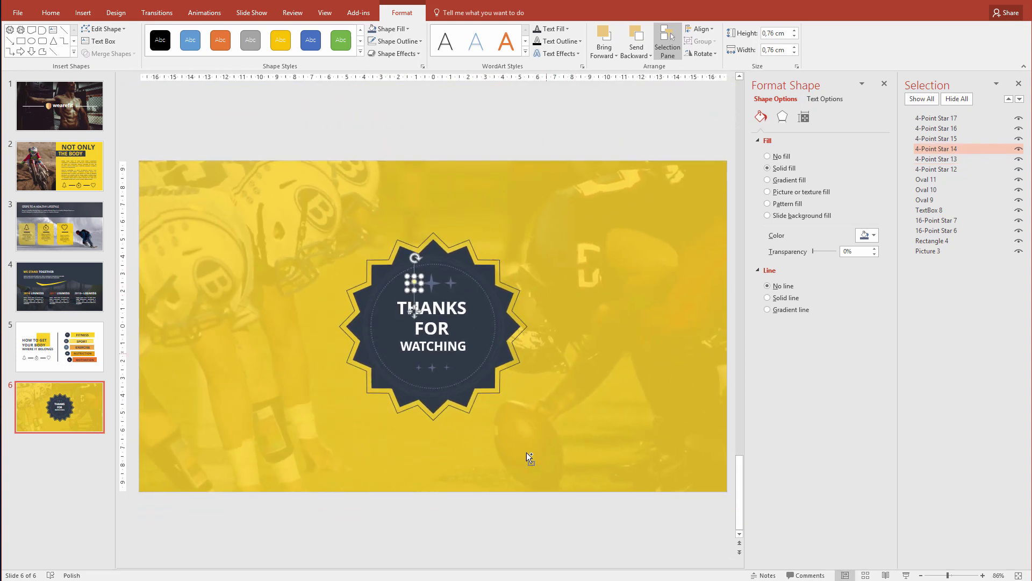
pyautogui.click(515, 502)
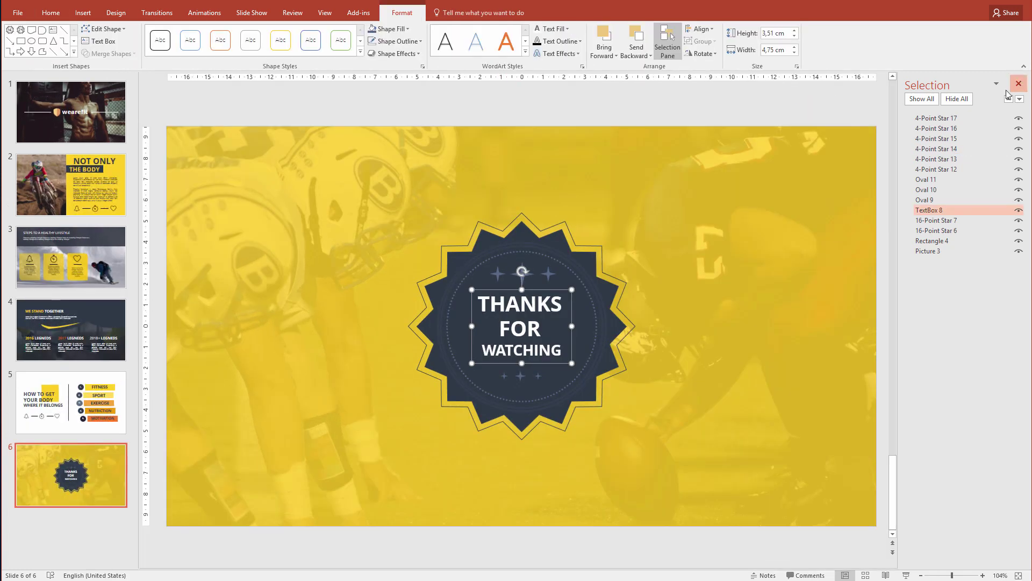
# Apply the first Outer shadow preset to the THANKS FOR WATCHING text.
pyautogui.keyDown('ctrl'); pyautogui.scroll(2, 480, 193); pyautogui.keyUp('ctrl')
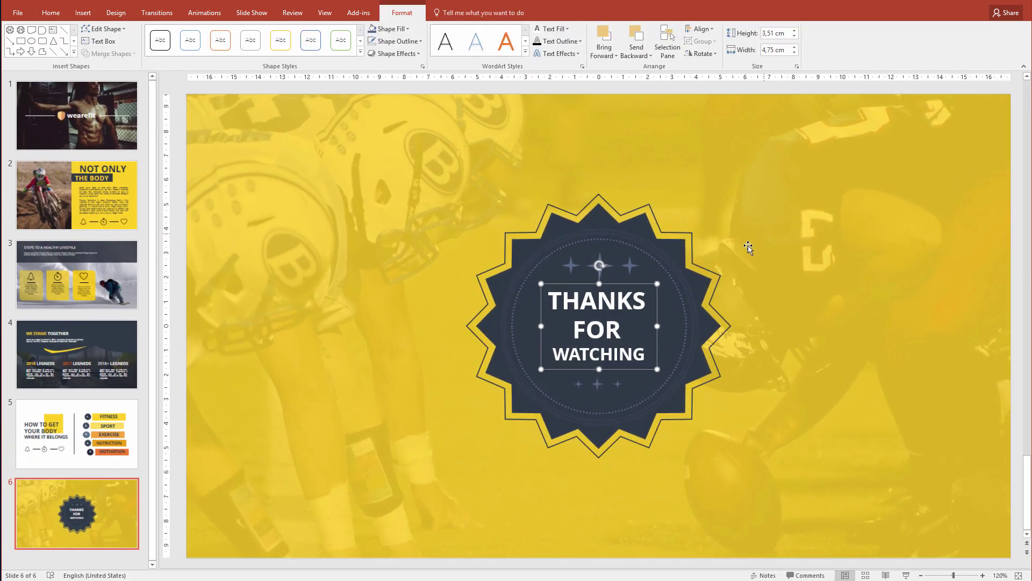
pyautogui.click(577, 55)
pyautogui.moveTo(585, 80)
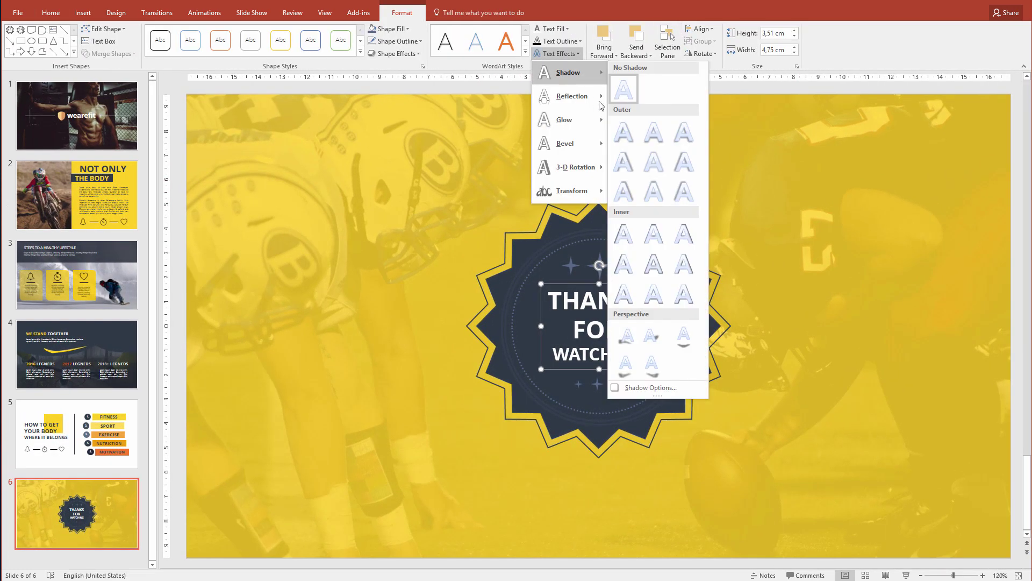
pyautogui.click(624, 138)
pyautogui.keyDown('ctrl'); pyautogui.scroll(-2, 708, 247); pyautogui.keyUp('ctrl')
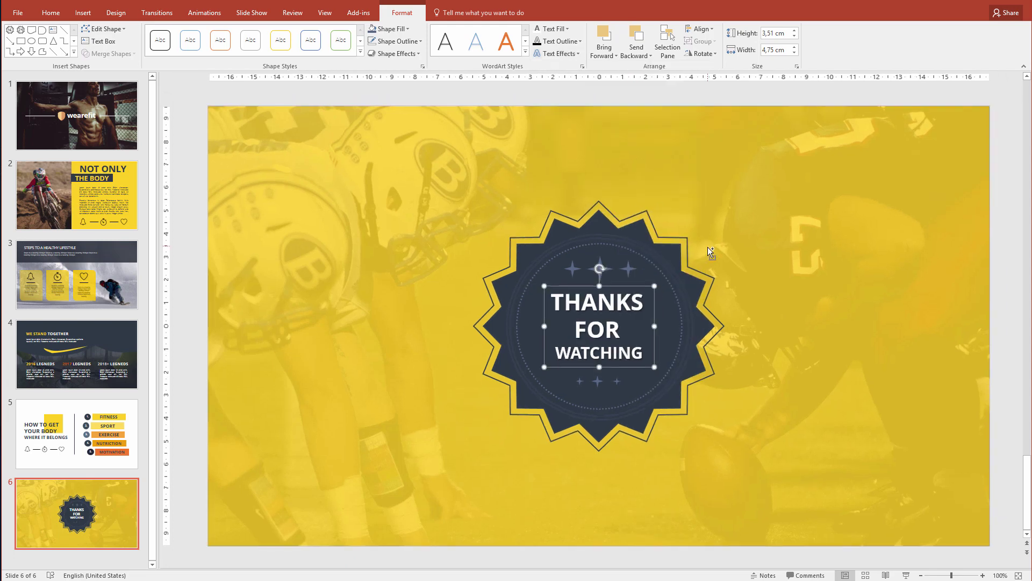
pyautogui.keyDown('ctrl'); pyautogui.scroll(-3, 844, 297); pyautogui.keyUp('ctrl')
pyautogui.click(844, 299)
pyautogui.keyDown('ctrl'); pyautogui.scroll(3, 844, 304); pyautogui.keyUp('ctrl')
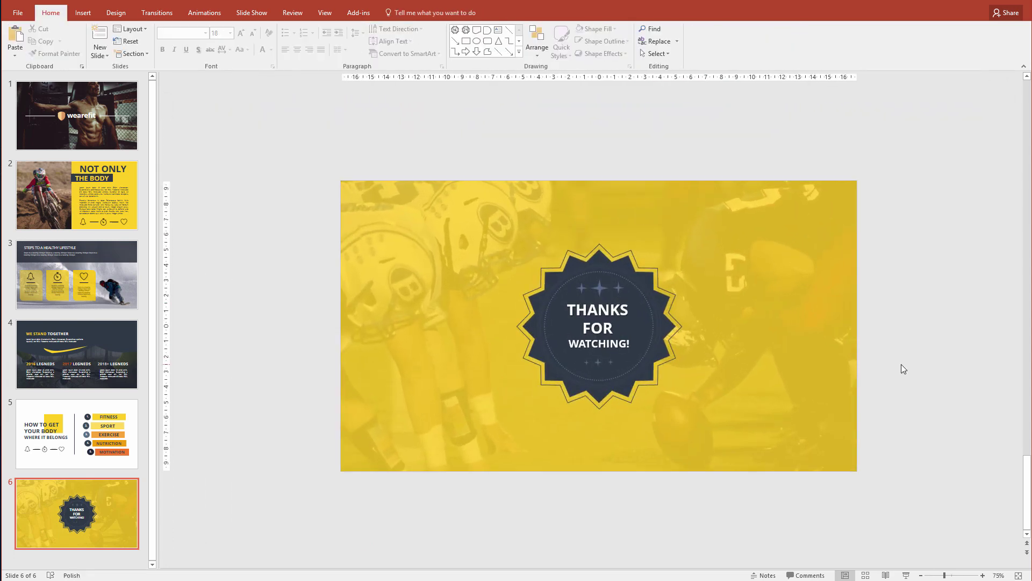